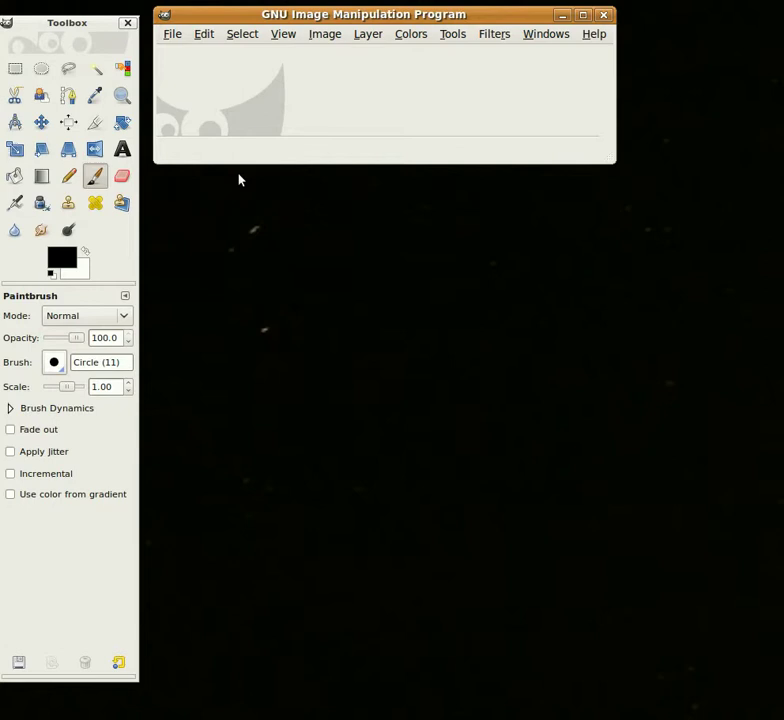
Open m16blue.jpg, m16green.jpg and m16red.jpg together from the m16 folder
click(173, 35)
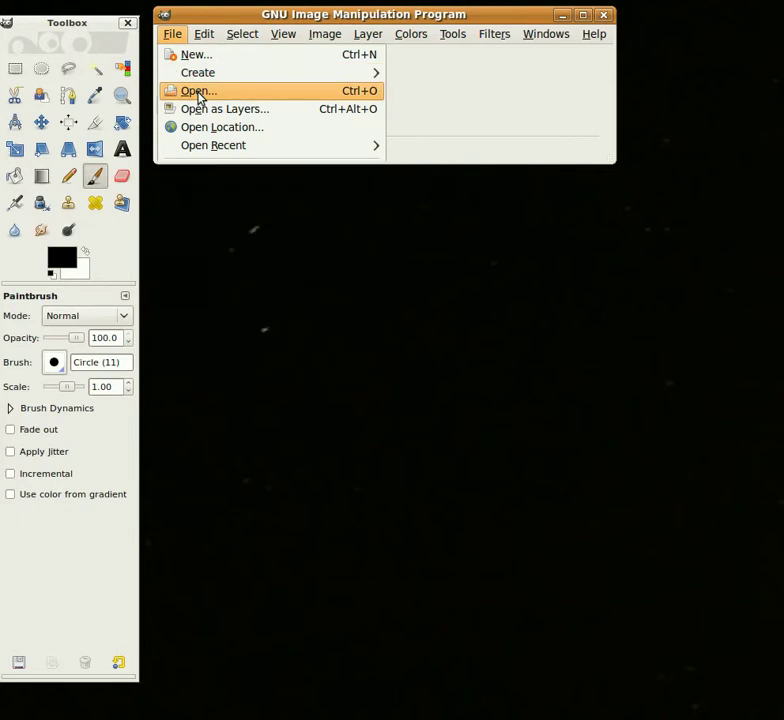
click(200, 92)
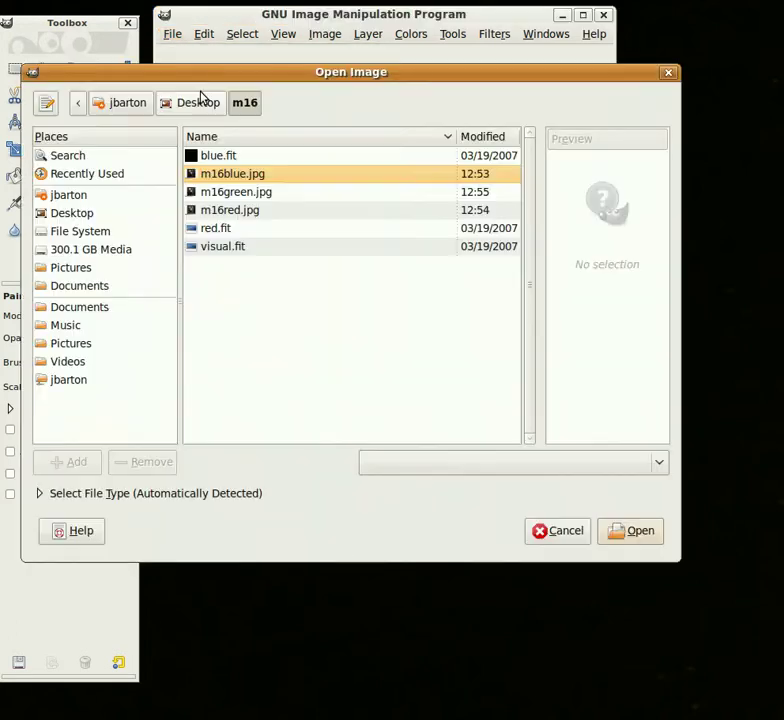
ctrl+click(254, 192)
ctrl+click(250, 210)
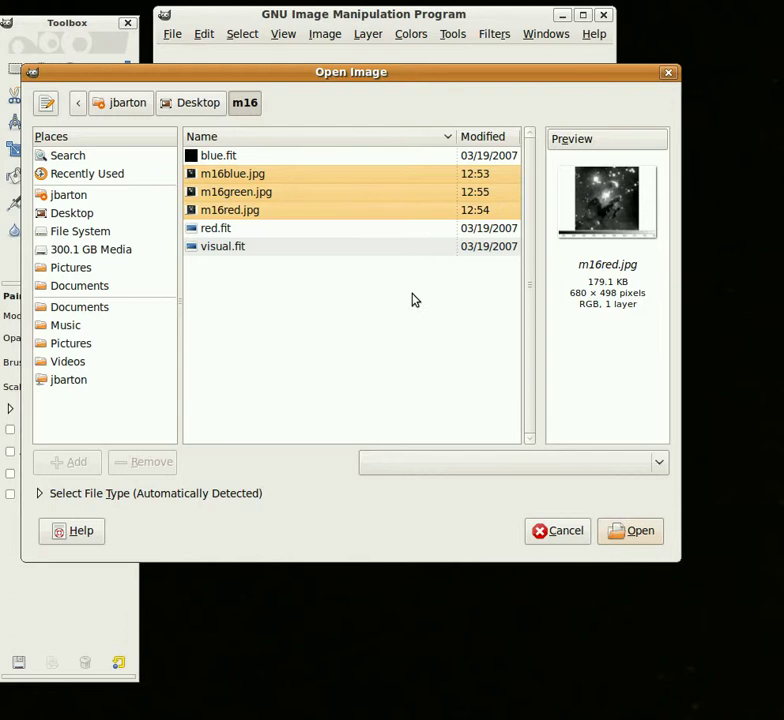
click(640, 532)
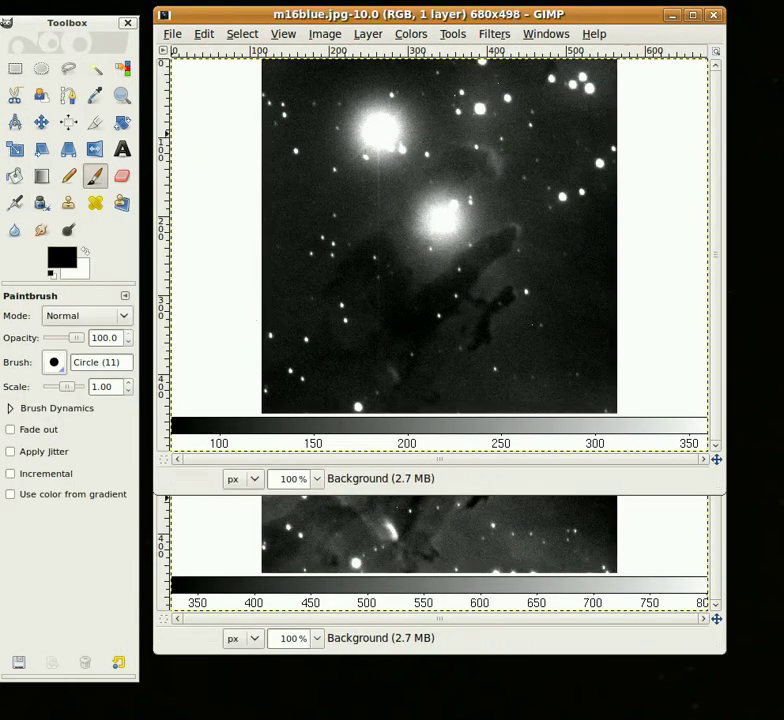
Move the m16green.jpg window in front, just below the m16blue window's menu bar
drag(601, 180, 625, 226)
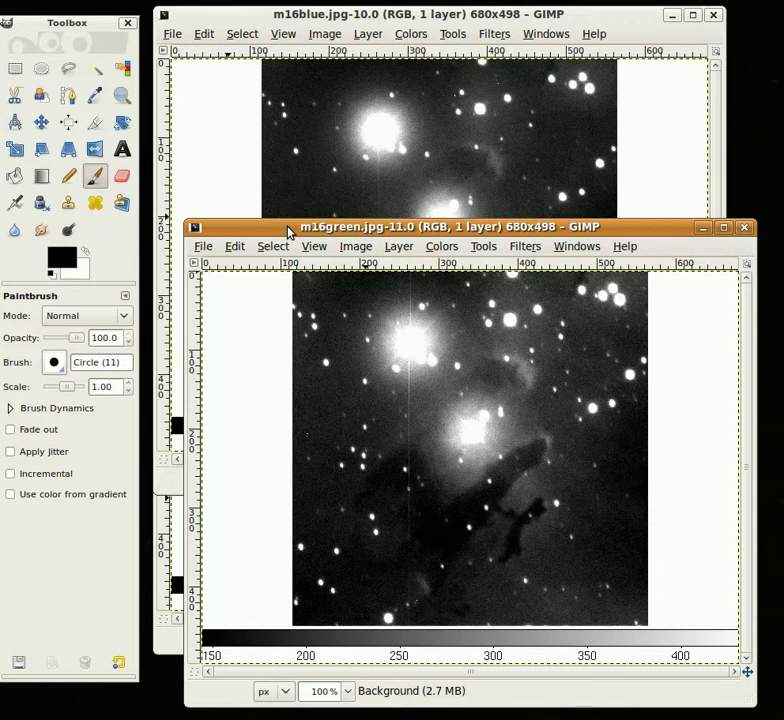
Colorify m16green.jpg with the green tint
click(442, 253)
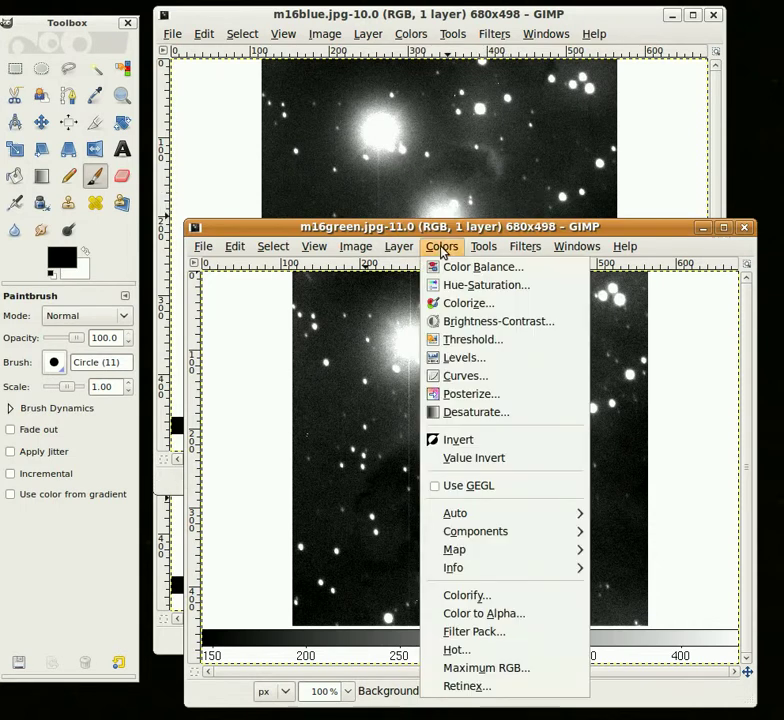
click(474, 598)
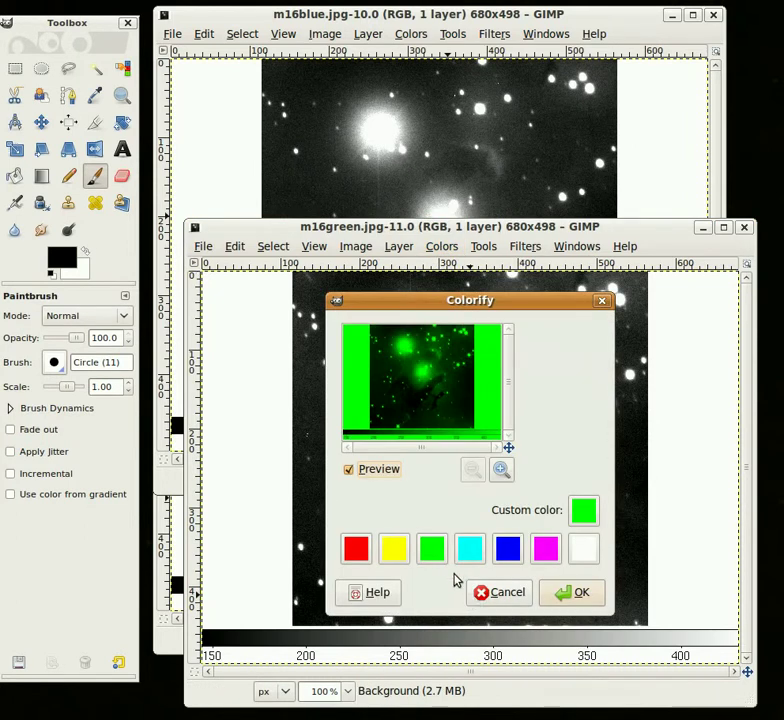
click(584, 597)
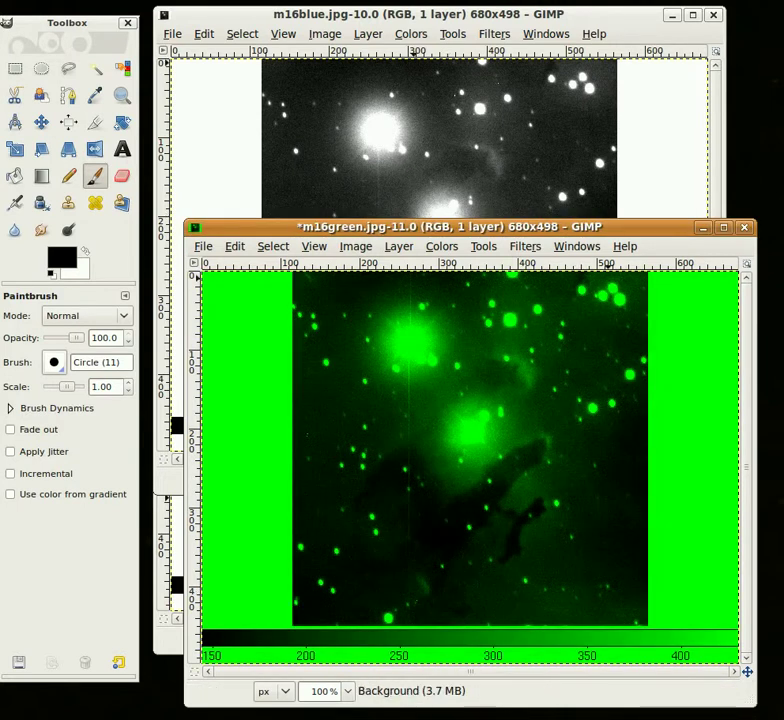
Colorify m16blue.jpg with the blue swatch
click(316, 16)
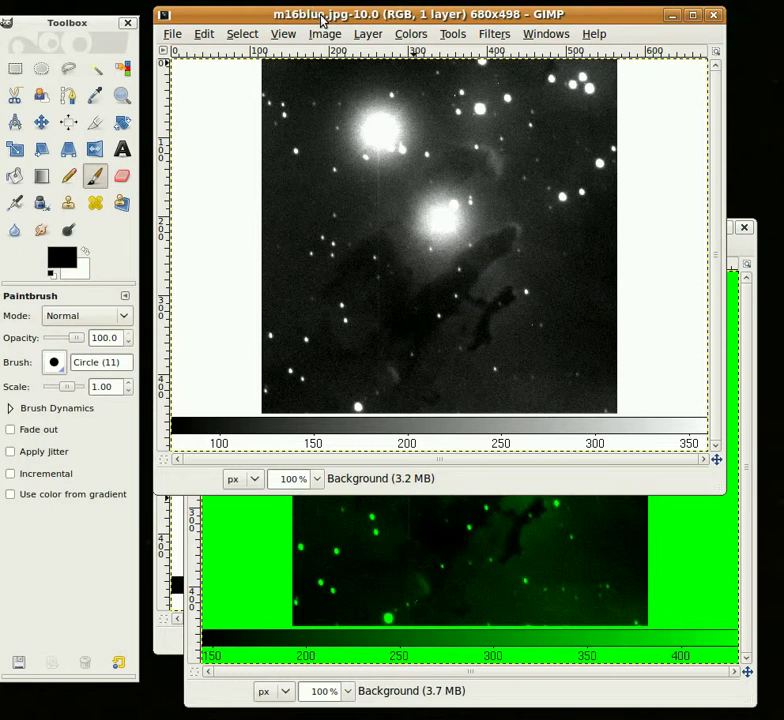
click(410, 34)
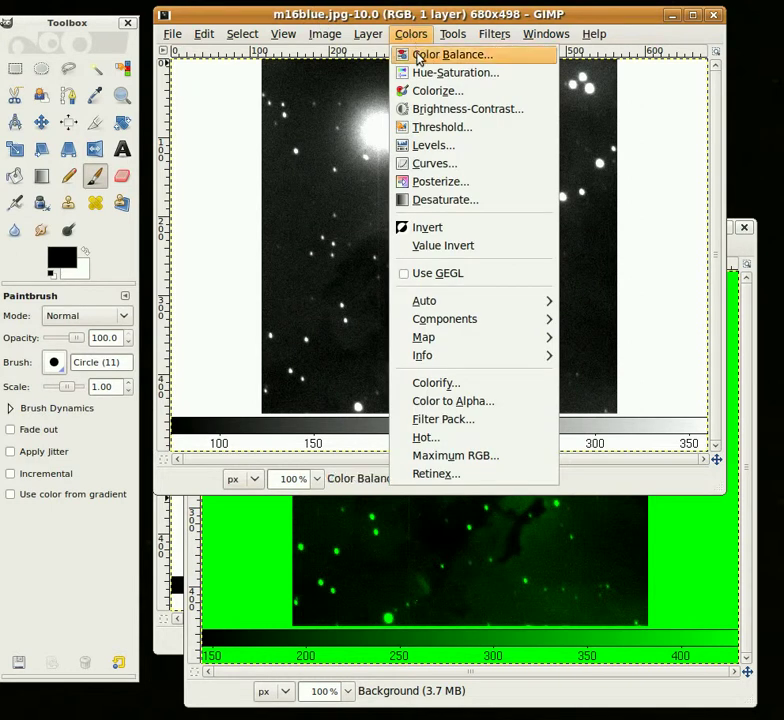
click(452, 384)
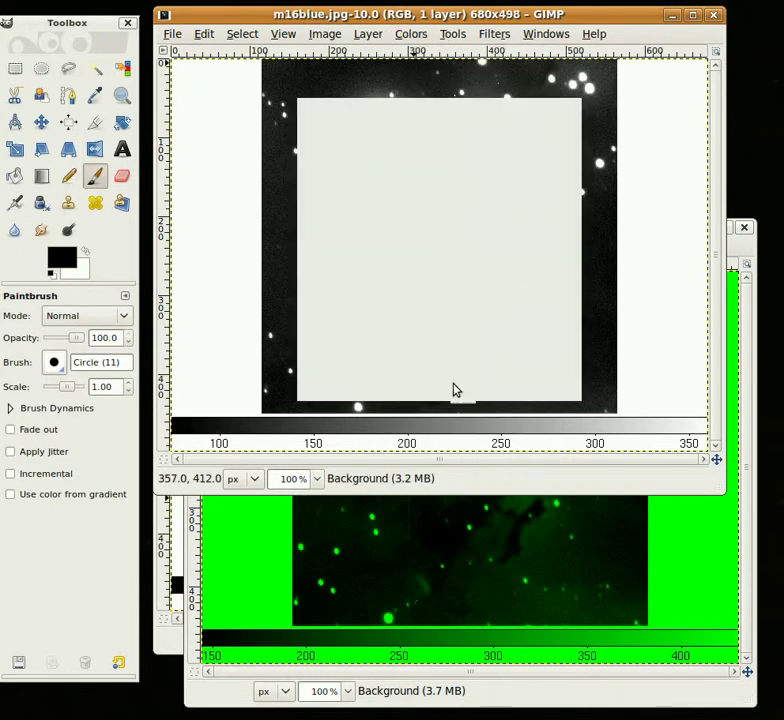
click(483, 341)
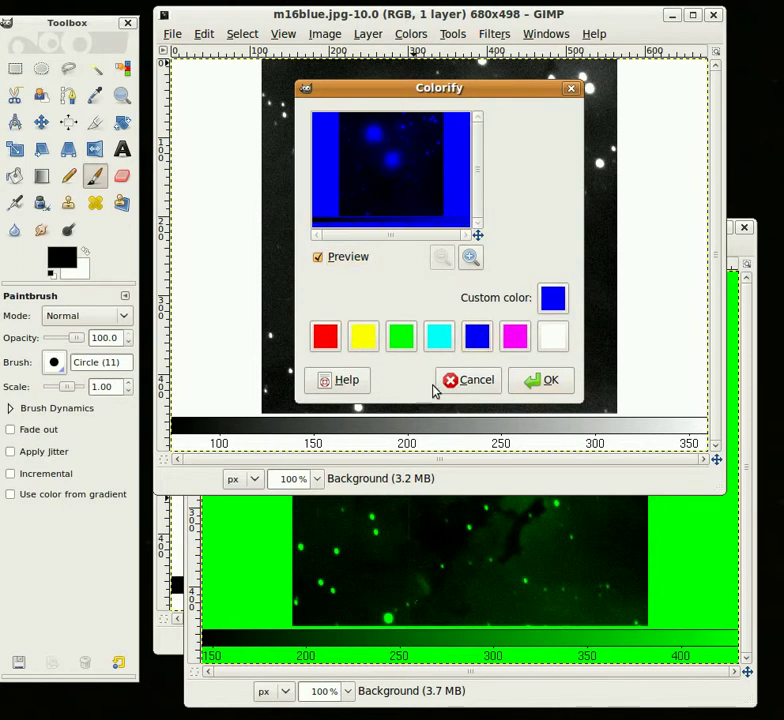
click(540, 385)
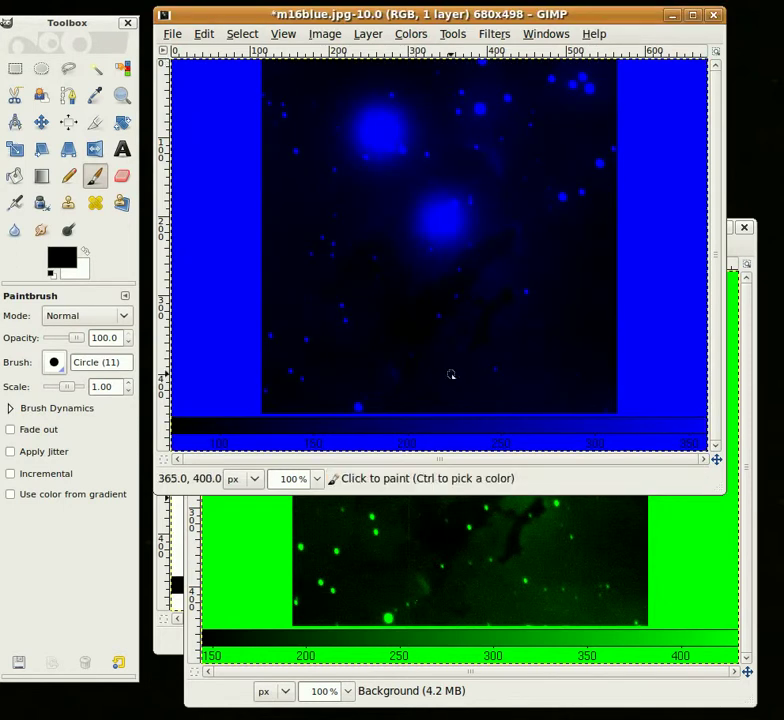
Colorify m16red.jpg with the red swatch
click(158, 645)
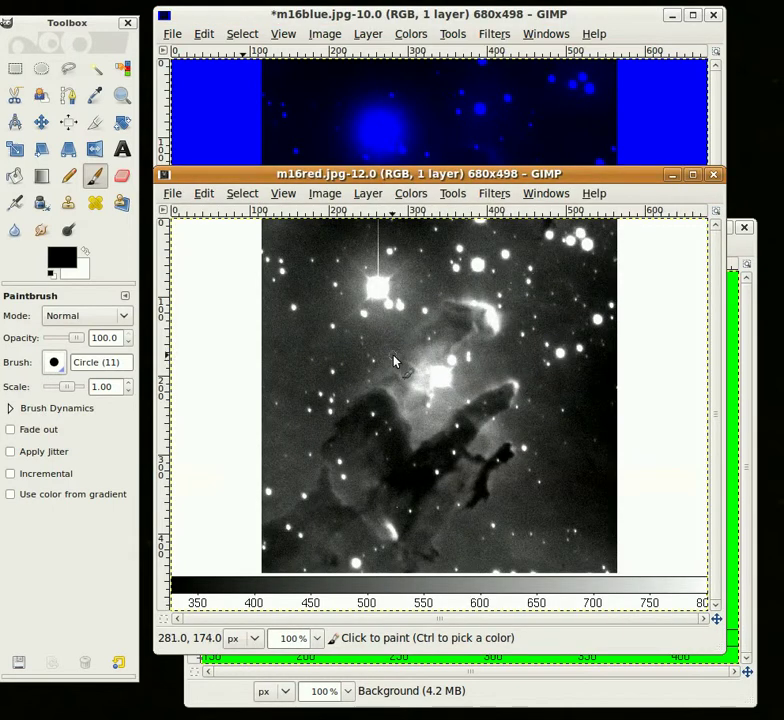
click(412, 196)
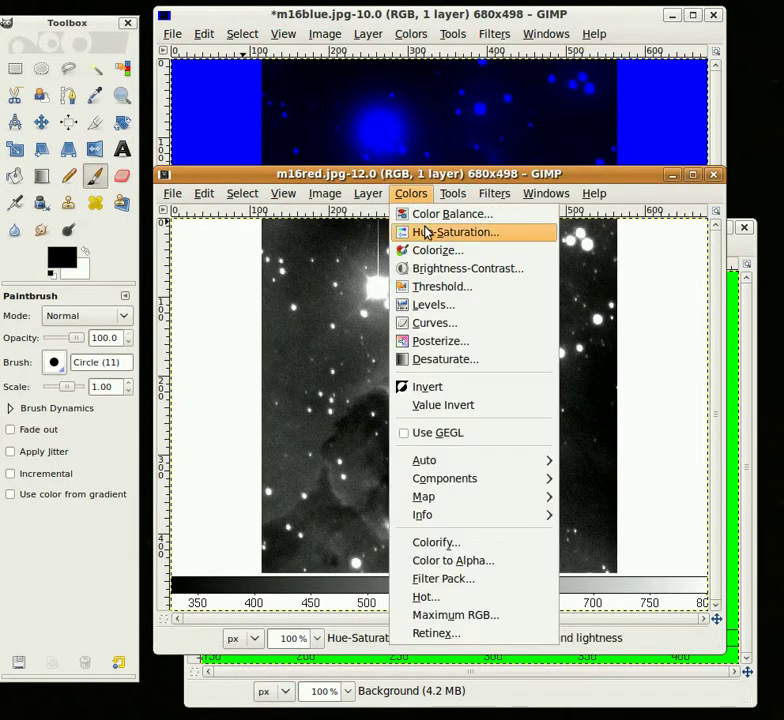
click(438, 546)
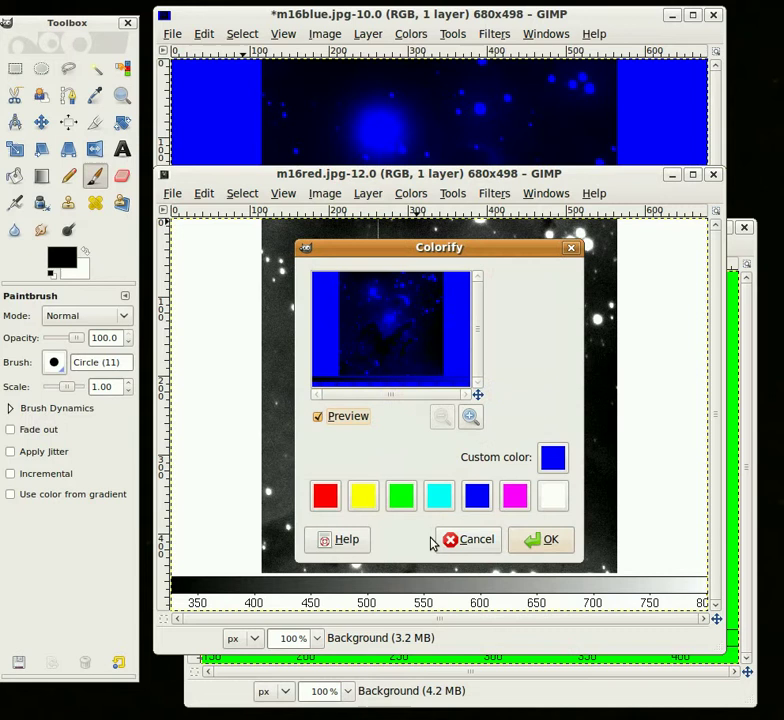
click(328, 500)
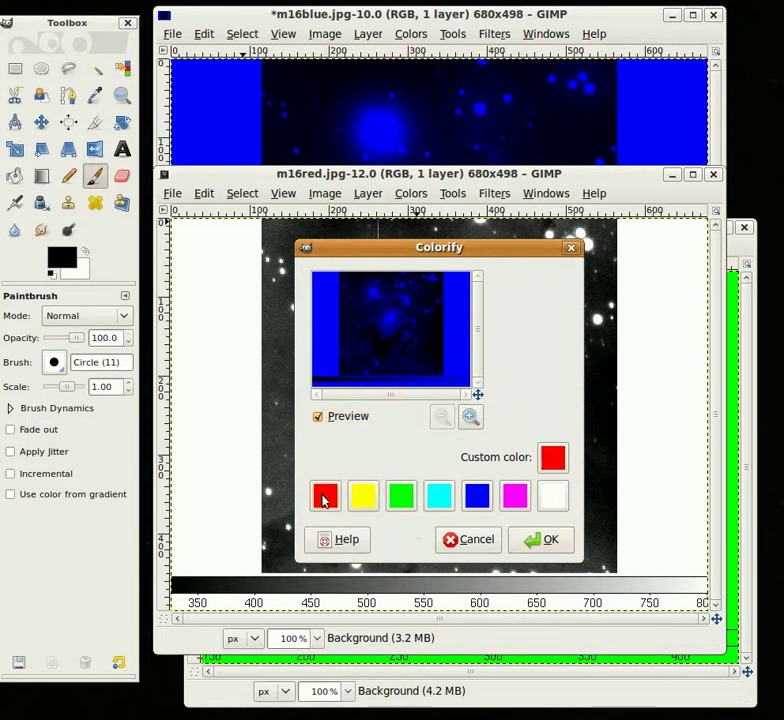
click(562, 540)
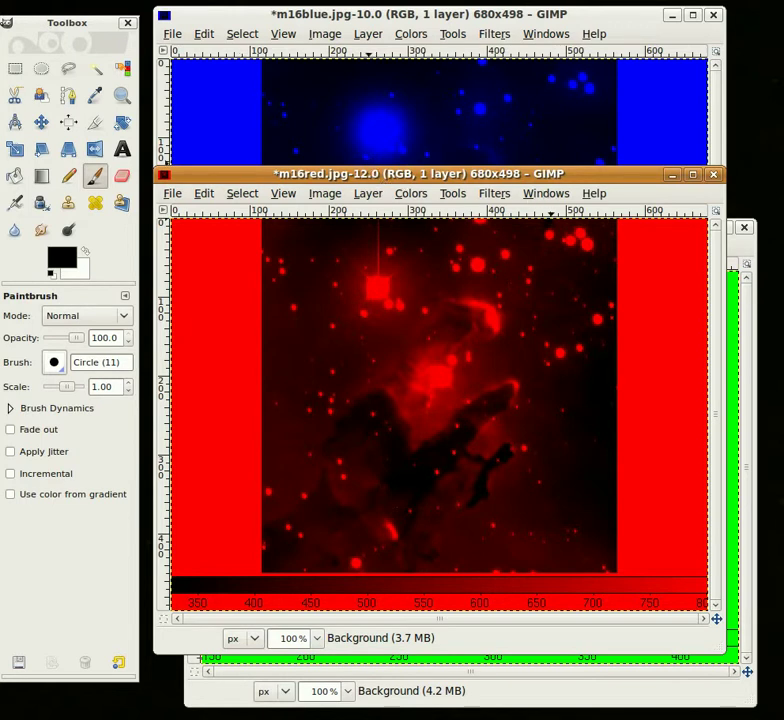
Show the Layers dialog from Windows > Dockable Dialogs and place it over the Toolbox
click(545, 196)
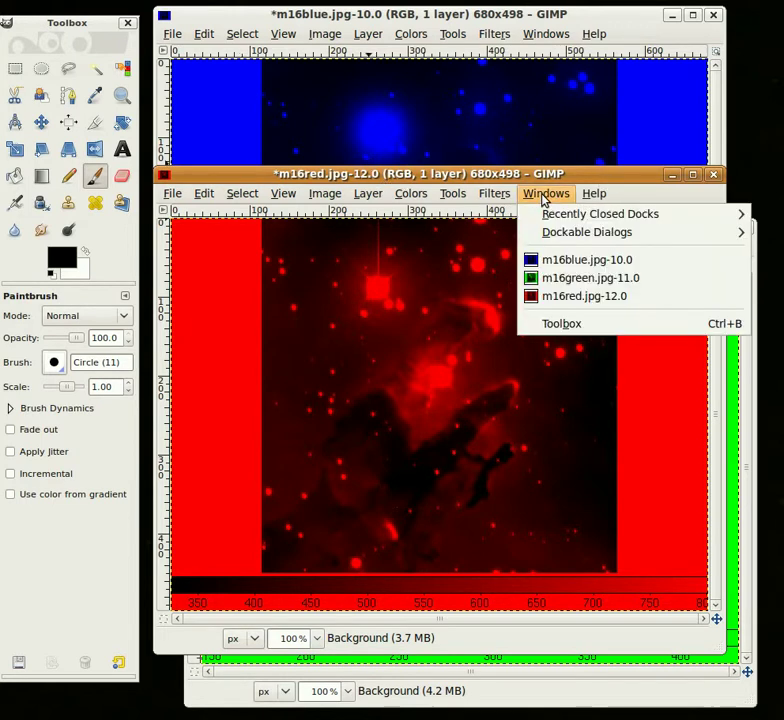
mouse_move(569, 236)
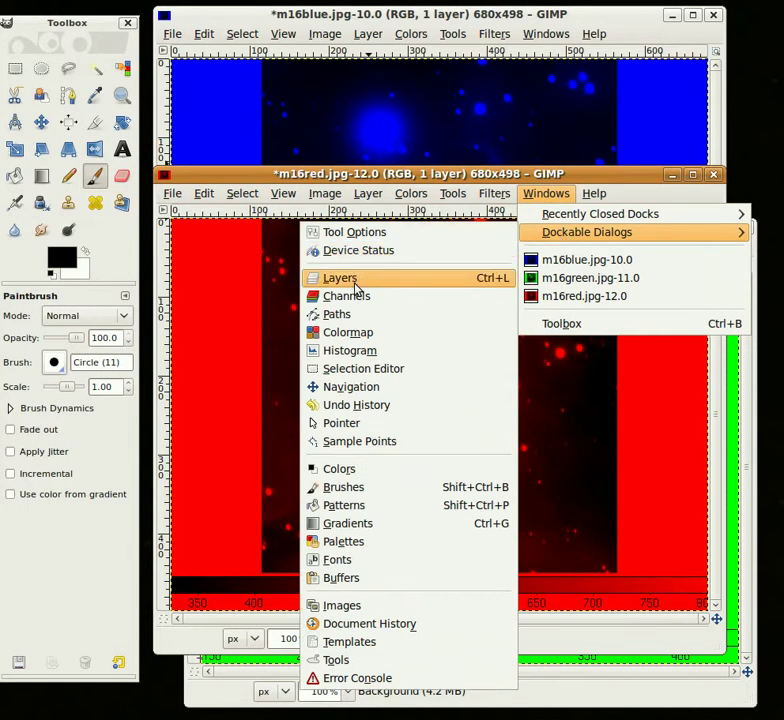
click(356, 285)
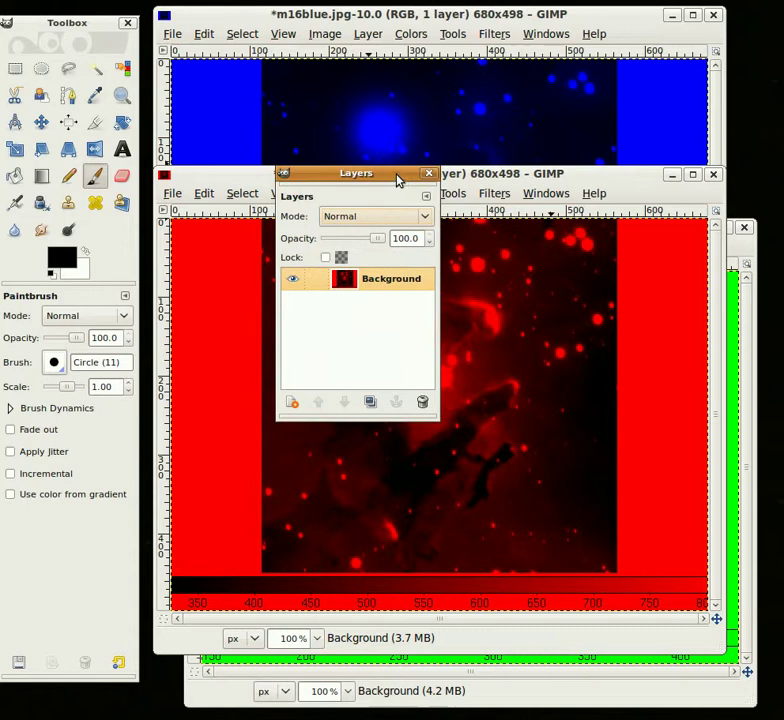
drag(396, 177, 126, 281)
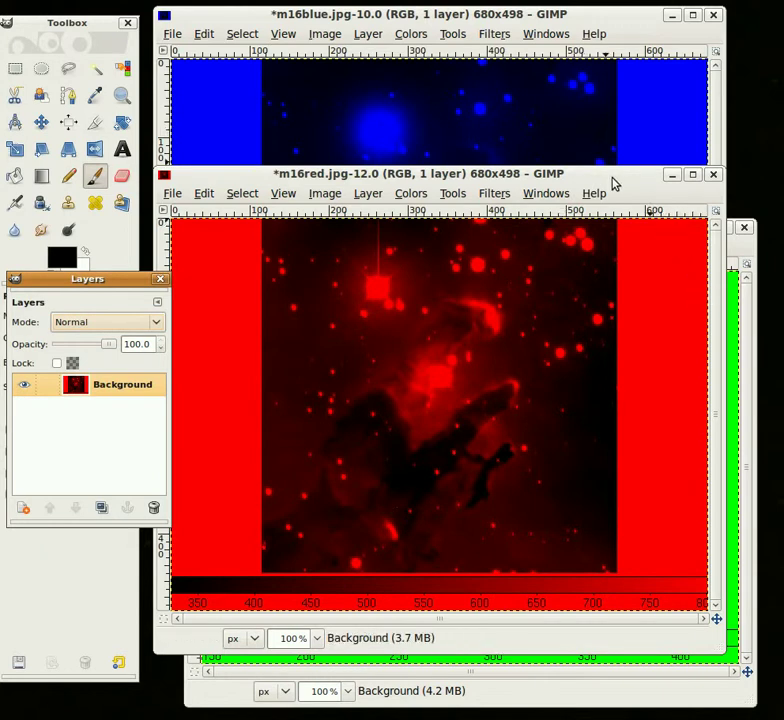
Select all of m16green.jpg and copy it to the clipboard
click(738, 248)
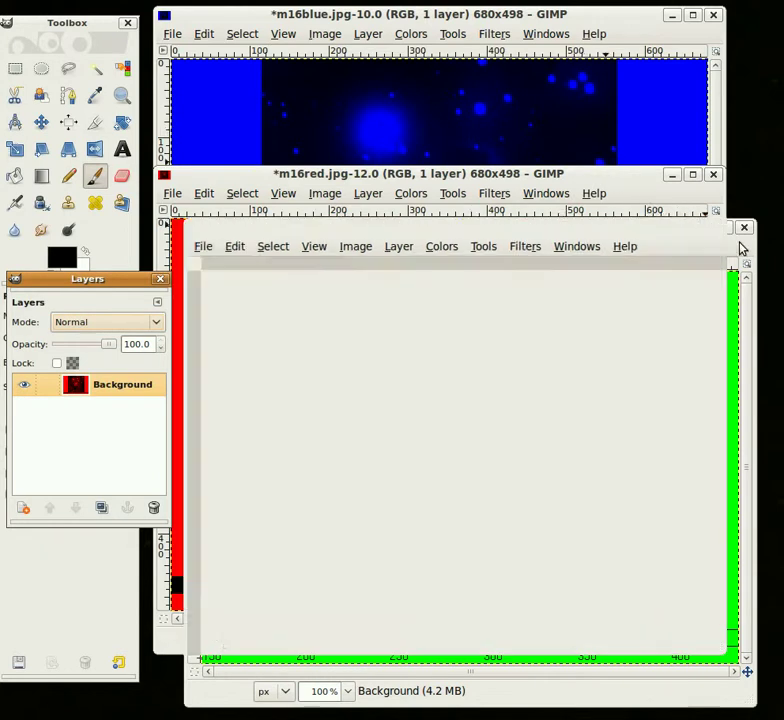
click(266, 248)
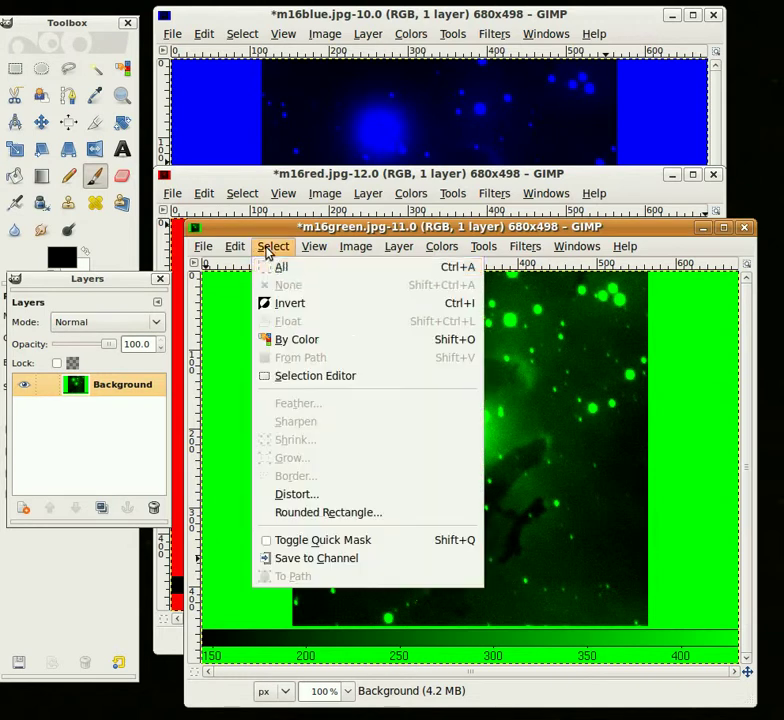
click(316, 272)
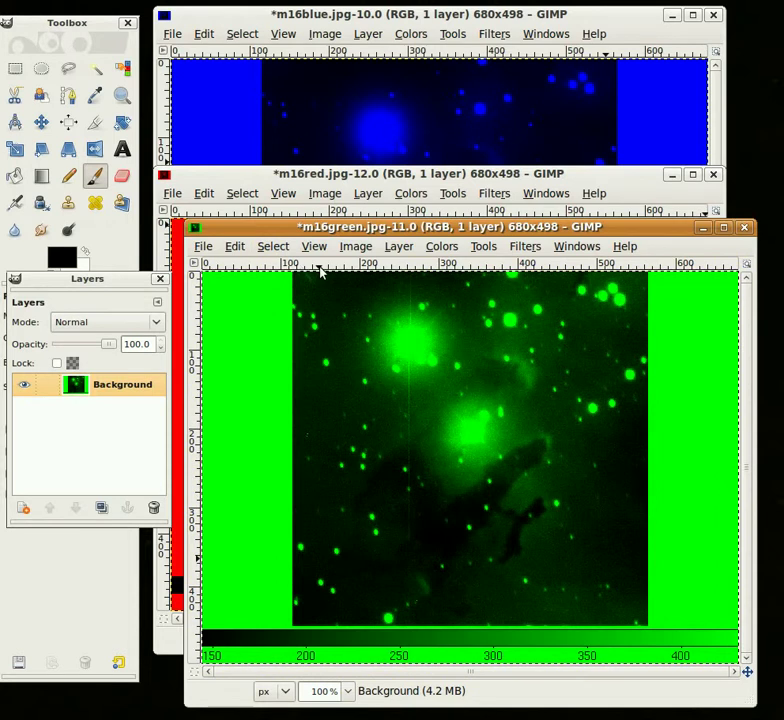
click(235, 248)
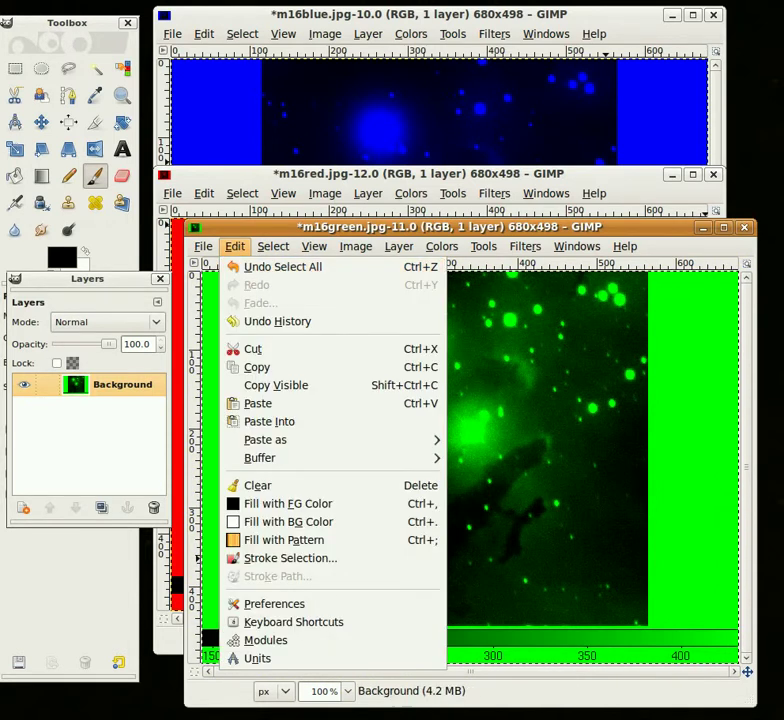
click(270, 372)
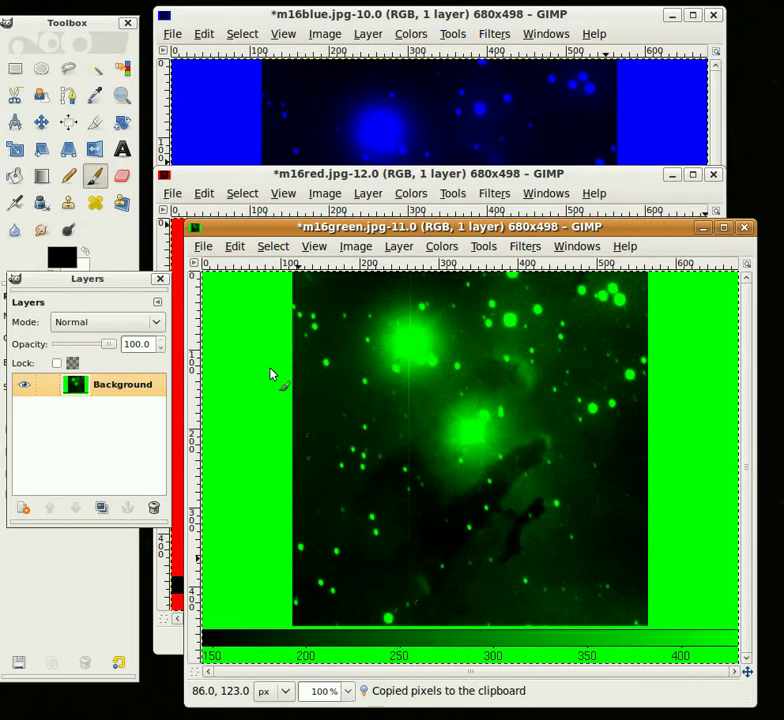
Paste the green image into m16red.jpg and rename the pasted layer 'Green'
click(616, 178)
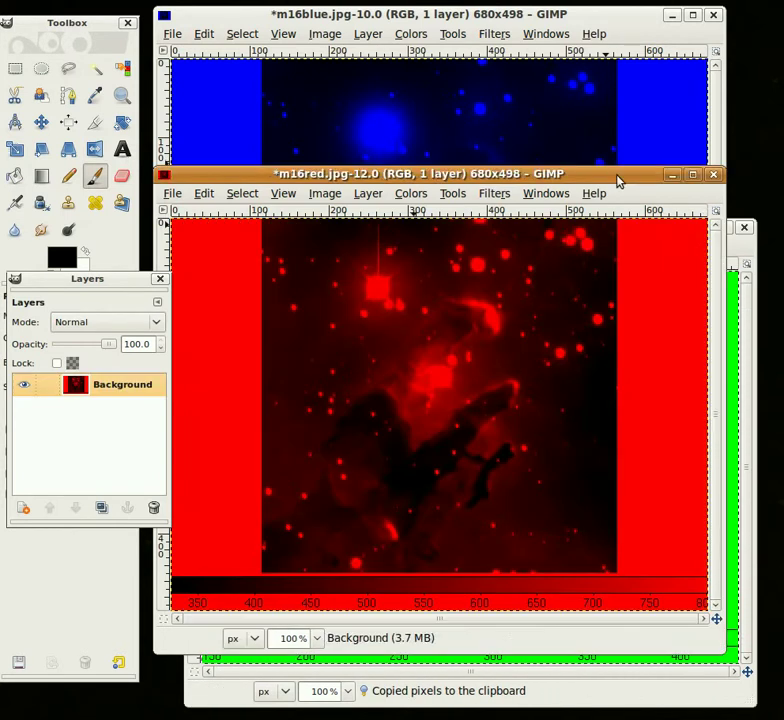
click(204, 194)
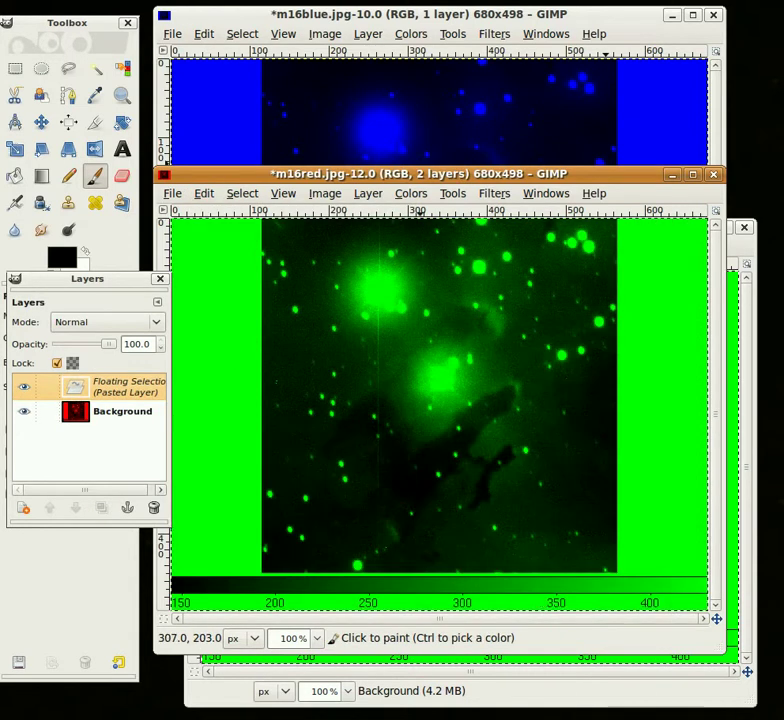
click(256, 352)
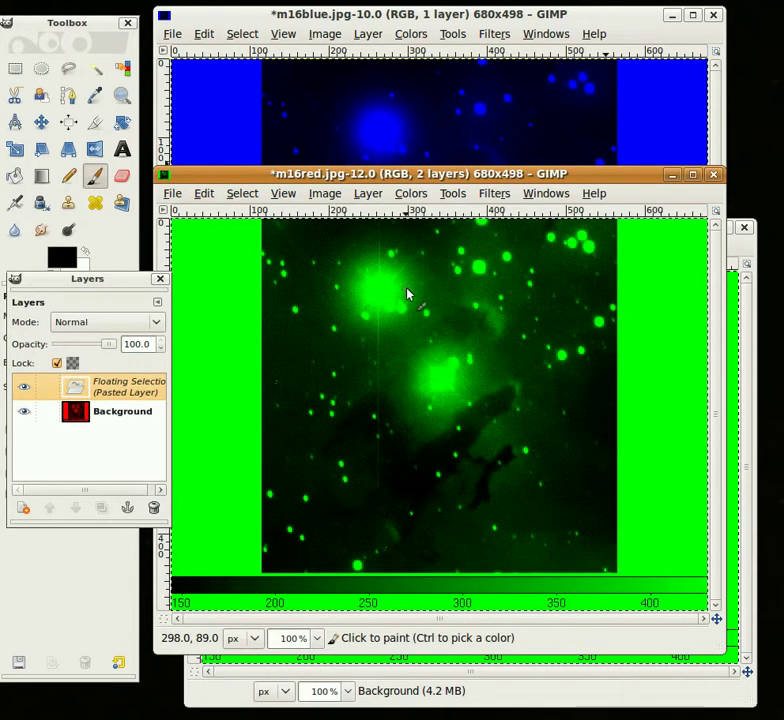
double_click(117, 392)
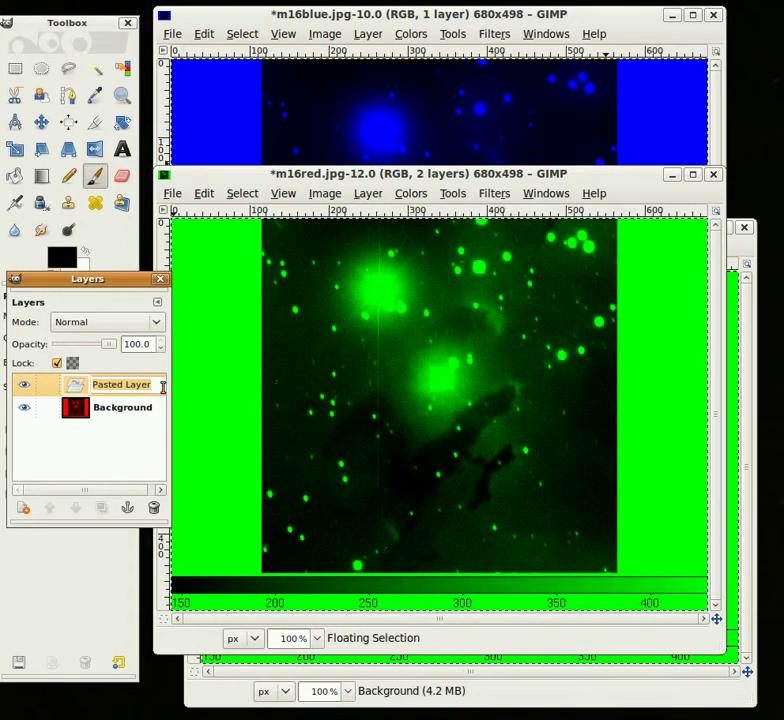
text(Gree)
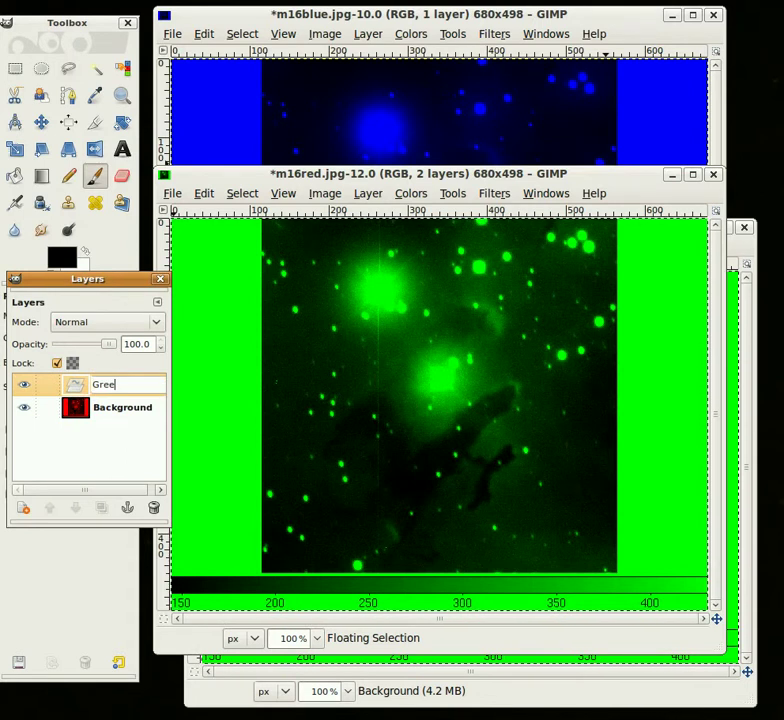
text(n)
key(Return)
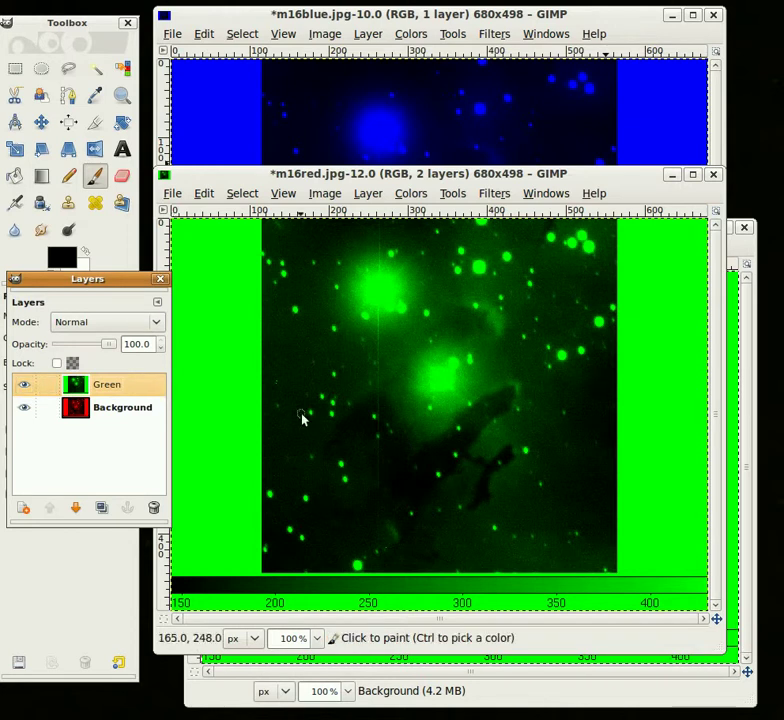
Close m16green.jpg without saving
click(741, 245)
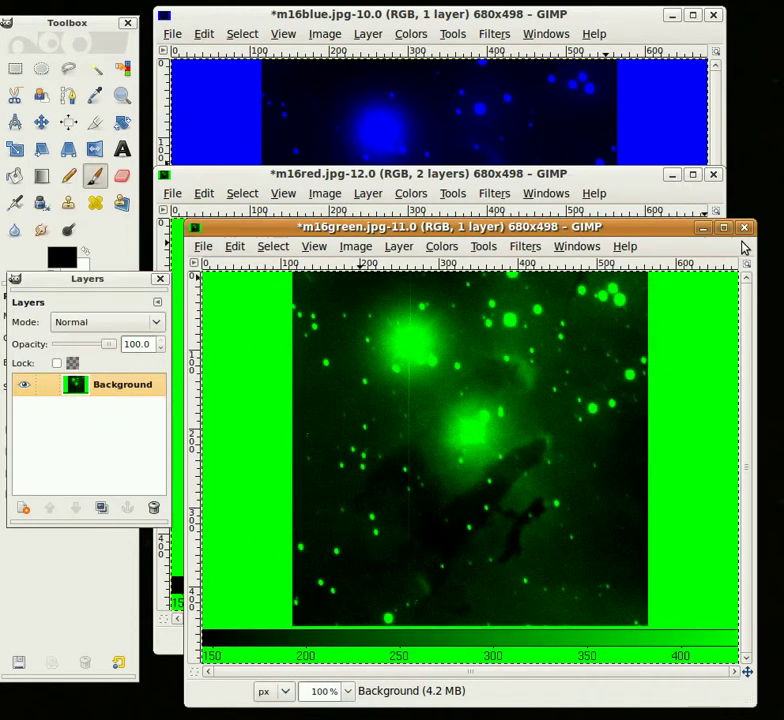
click(744, 227)
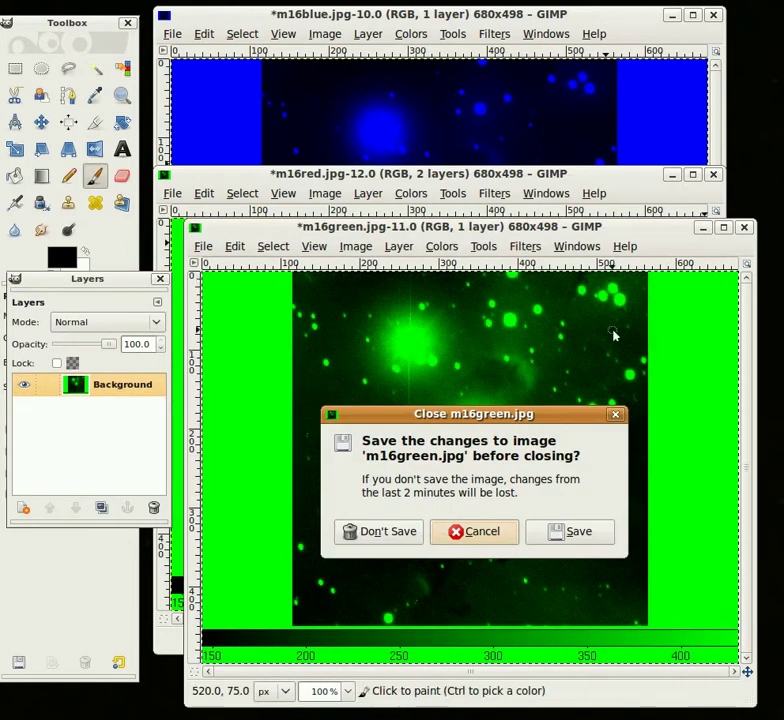
click(399, 538)
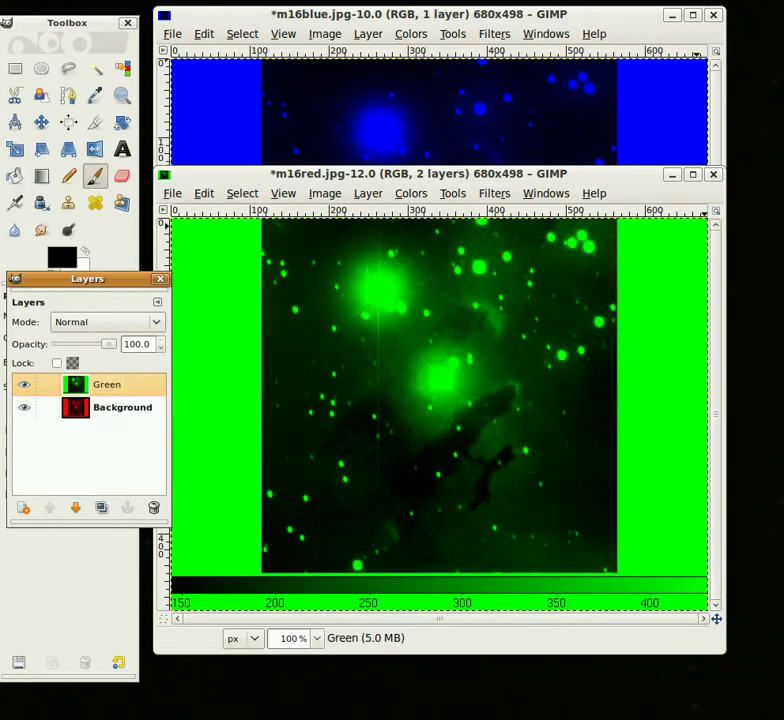
Copy all of m16blue.jpg and paste it into m16red.jpg as a floating selection
click(620, 16)
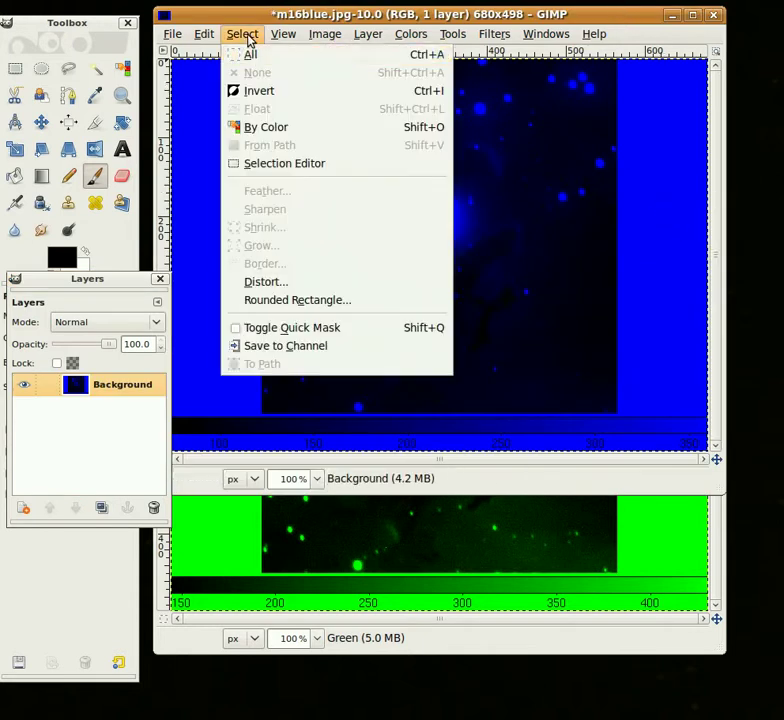
click(257, 61)
click(206, 37)
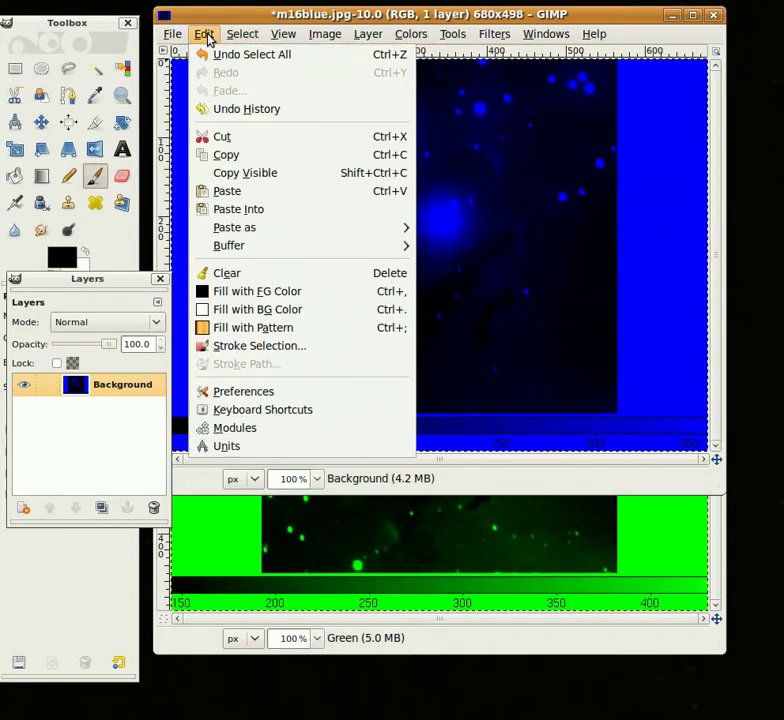
click(243, 157)
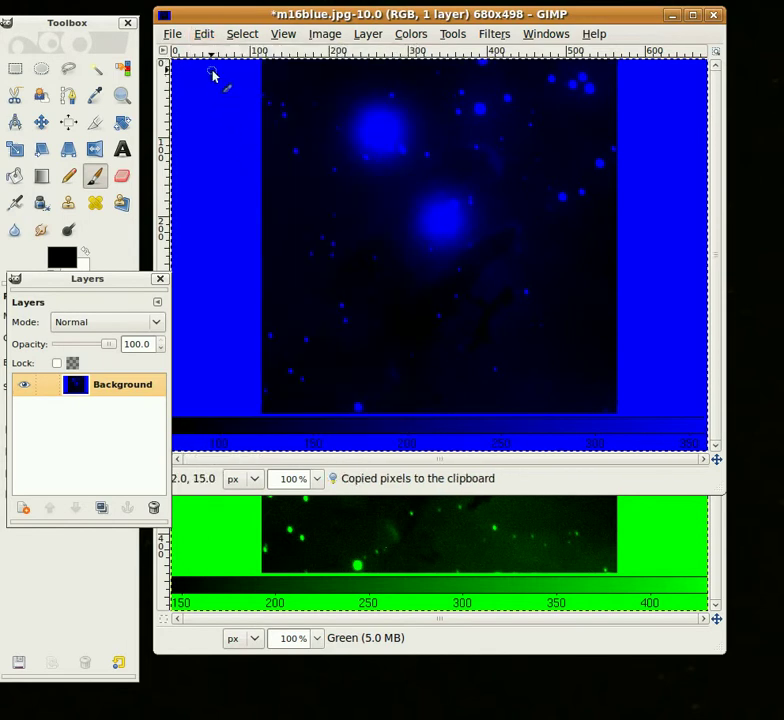
click(688, 635)
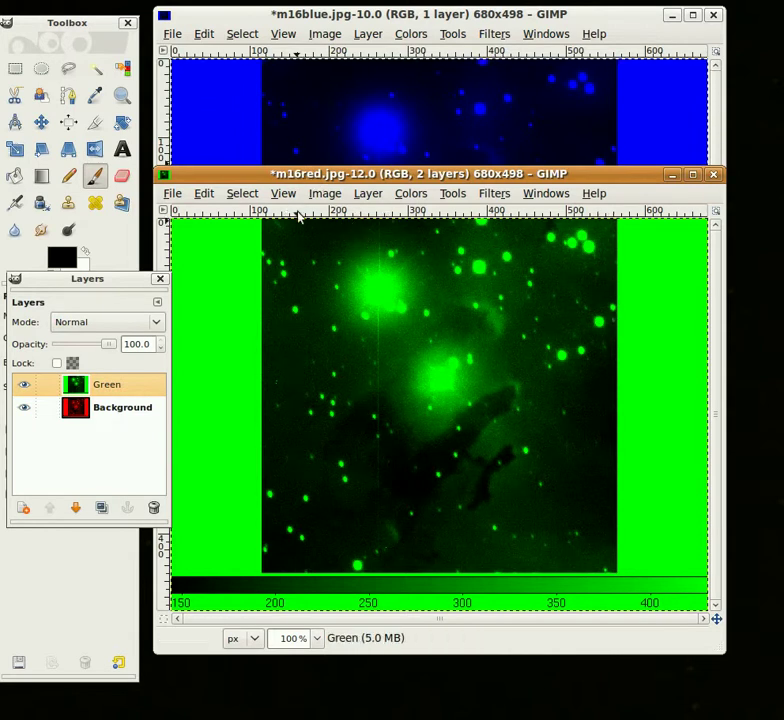
click(204, 195)
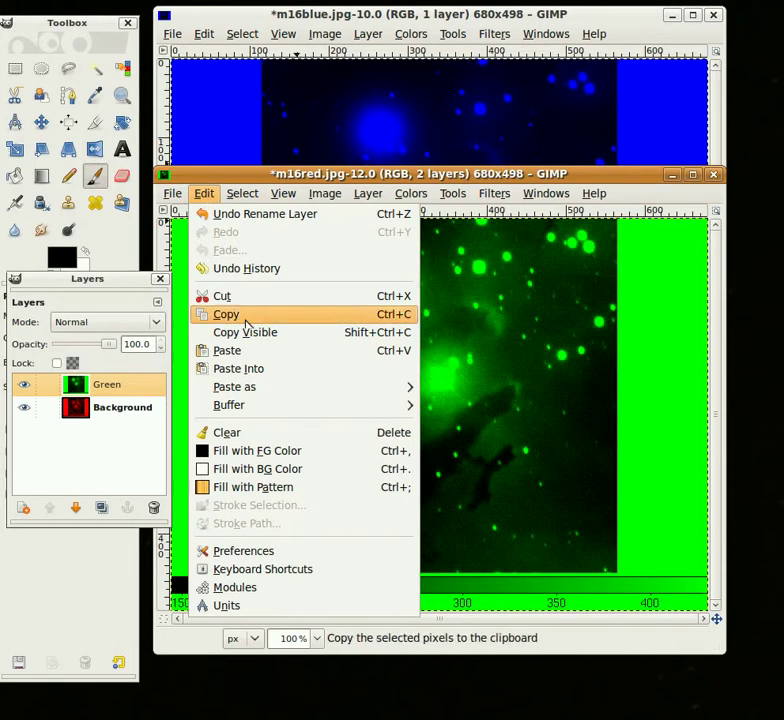
click(248, 351)
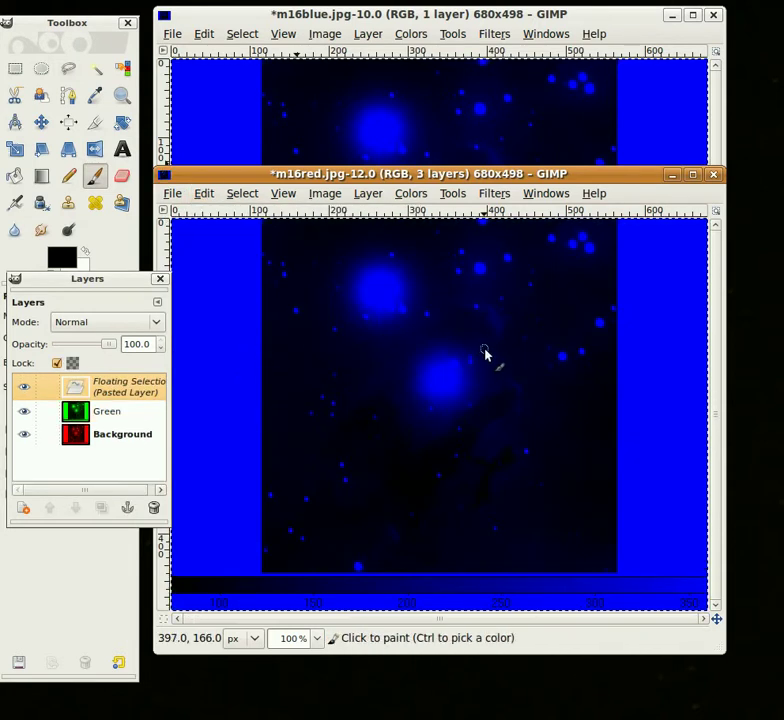
Close m16blue.jpg without saving and move the m16red window up
click(557, 24)
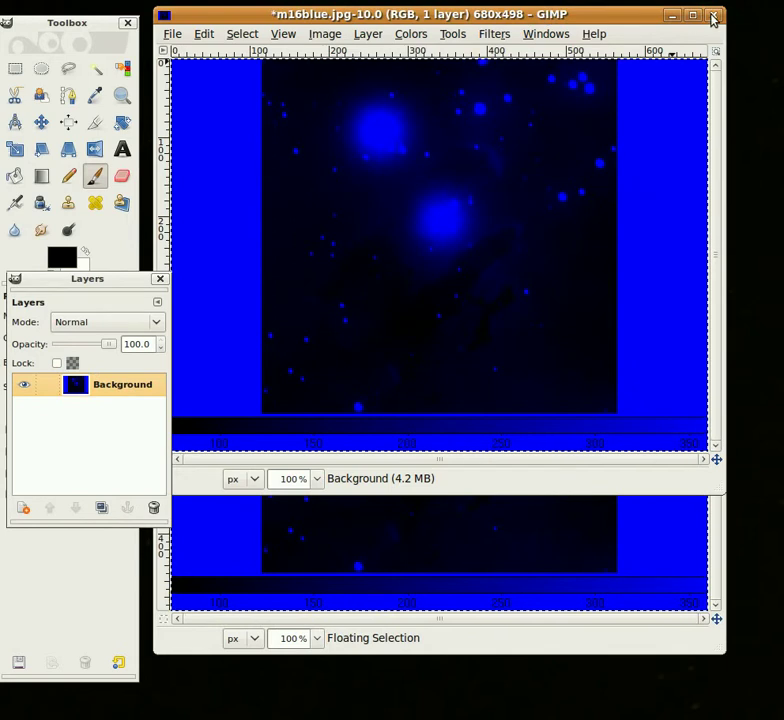
key(ctrl+w)
click(360, 320)
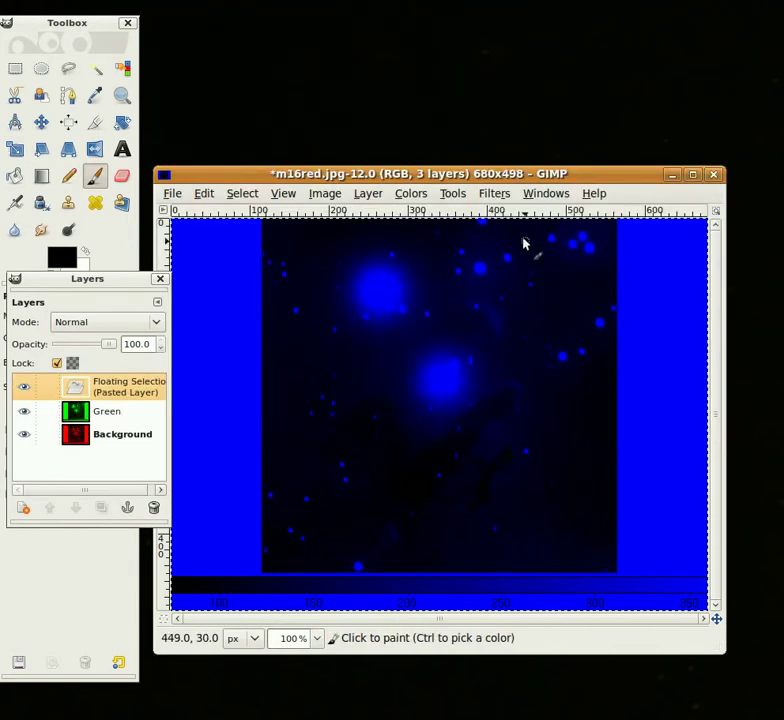
drag(495, 176, 487, 57)
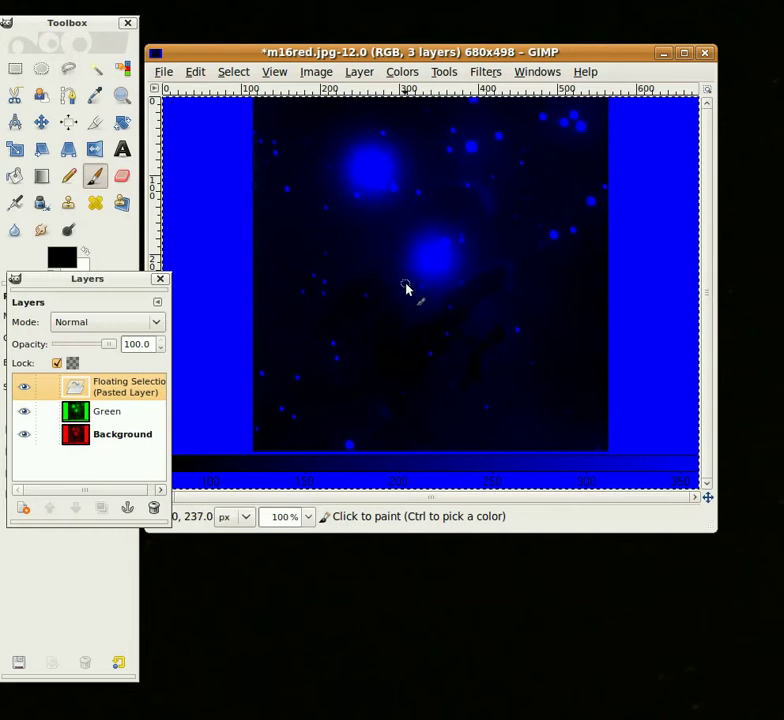
Rename the floating selection to a layer named 'Blue'
double_click(125, 387)
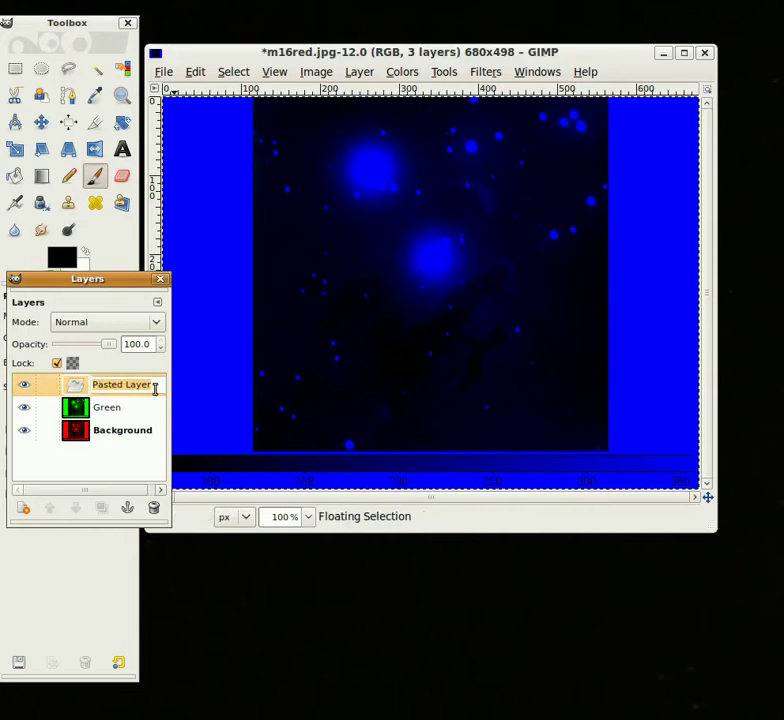
text(B)
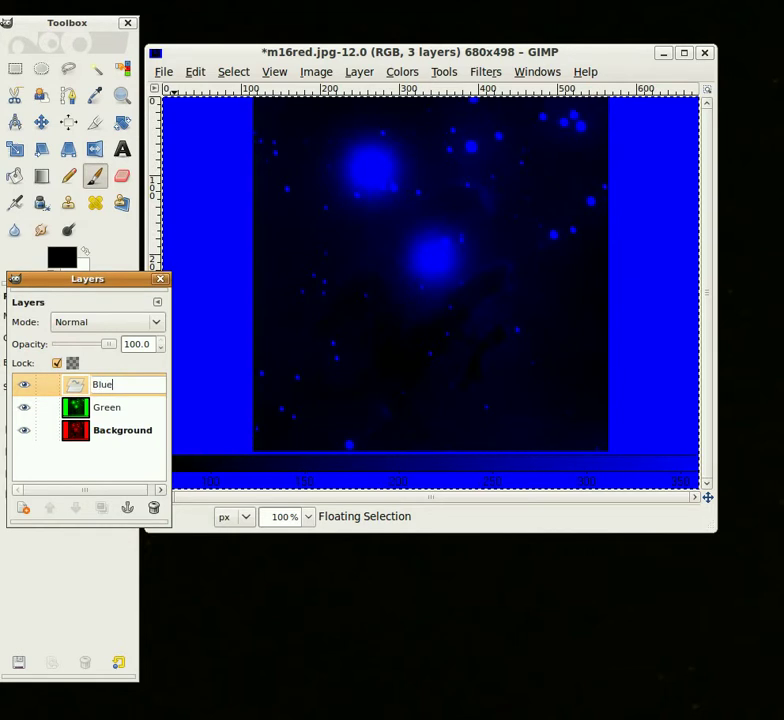
text(lue)
key(Return)
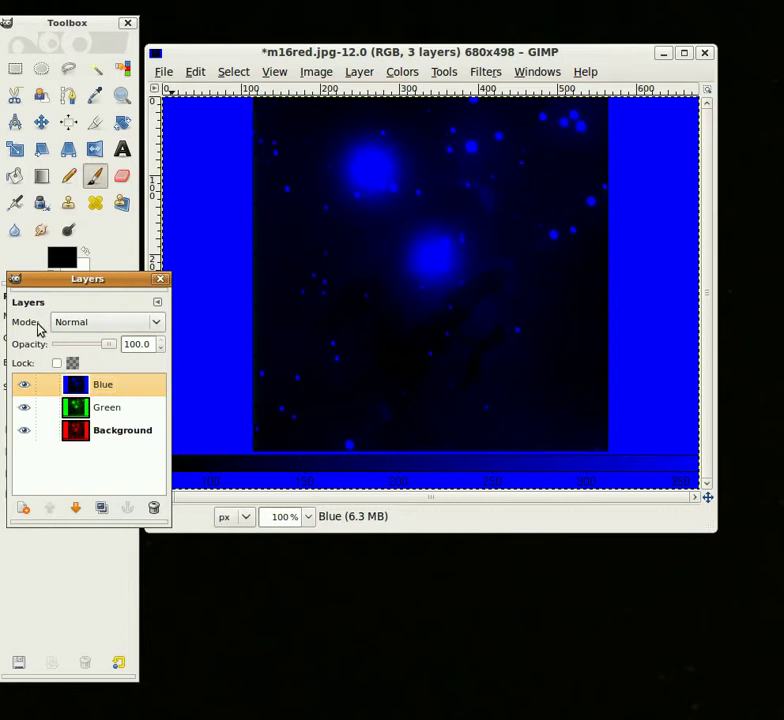
Set both the Blue and Green layers' blend mode to Screen
click(157, 328)
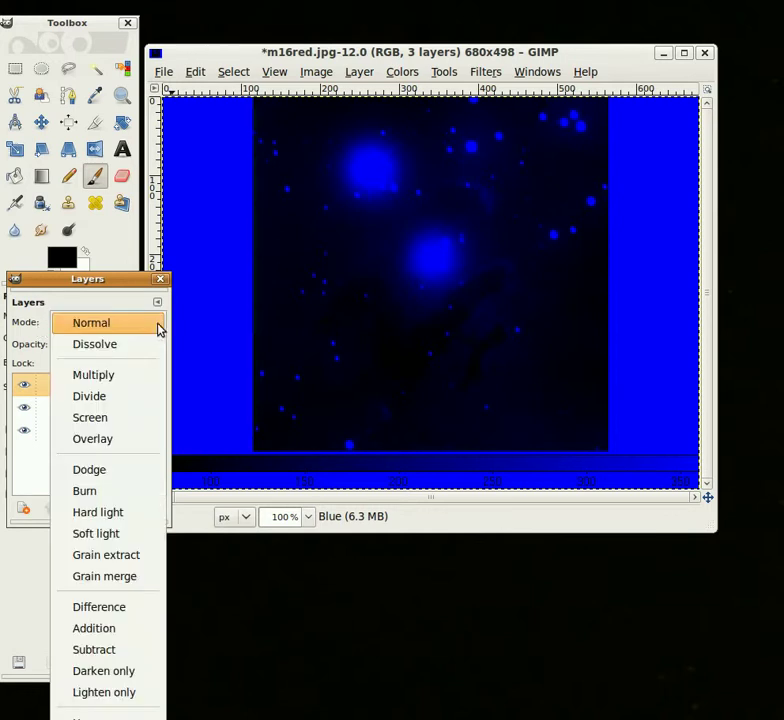
click(106, 420)
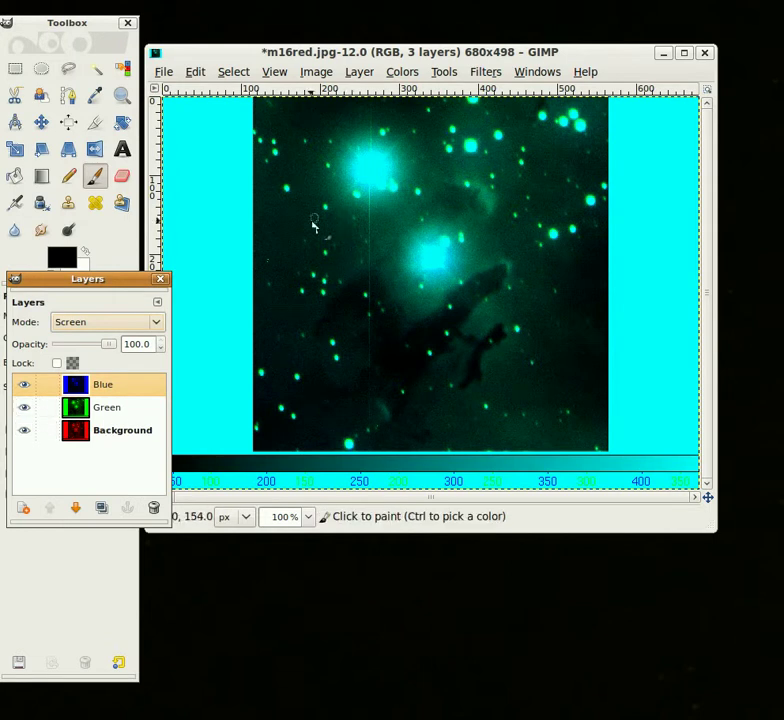
click(110, 415)
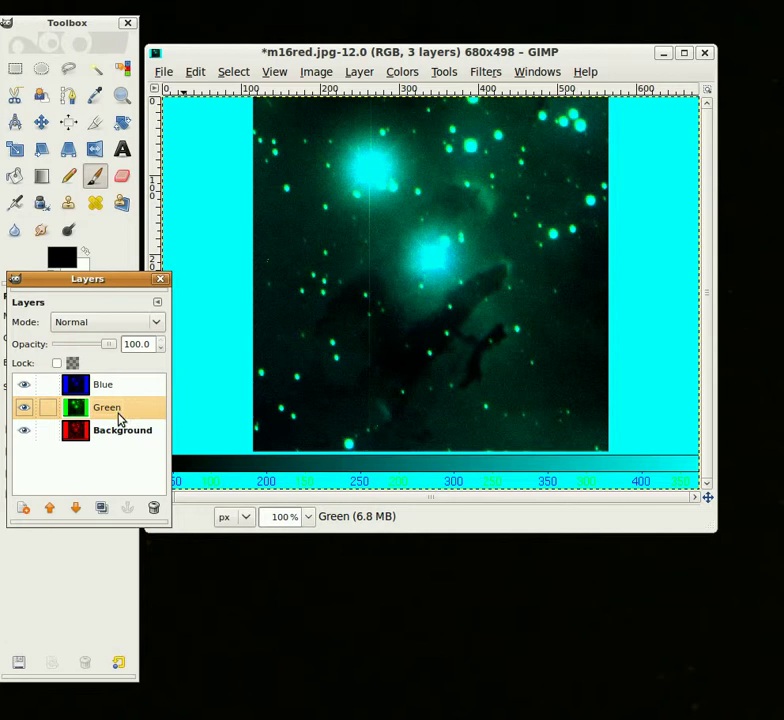
click(156, 324)
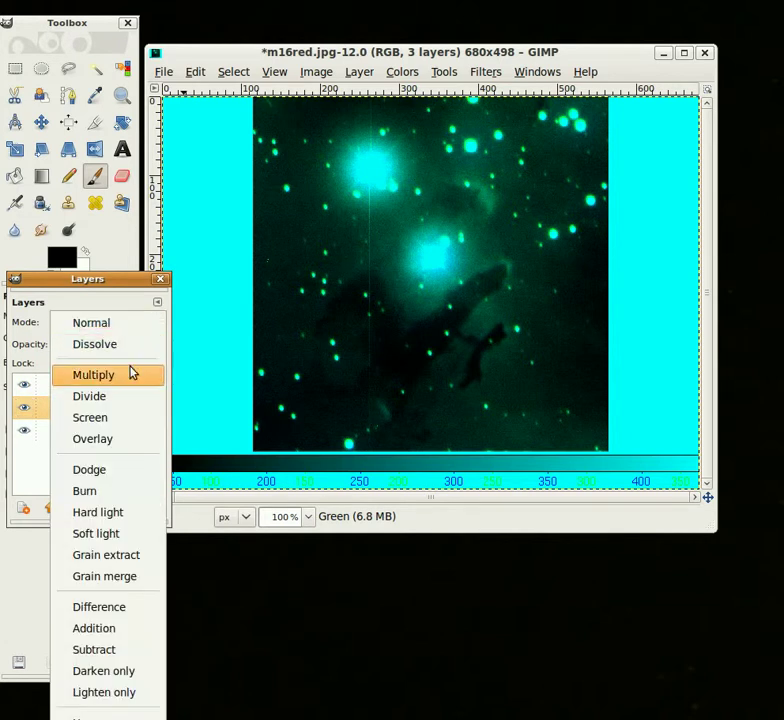
click(116, 425)
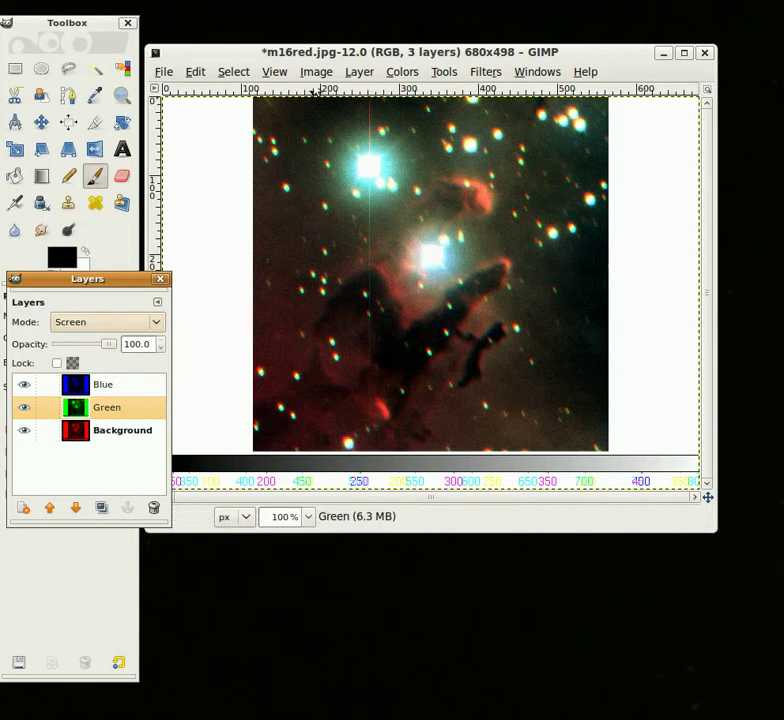
Zoom in twice on a star left of the bright star until its offset colour fringes show
drag(249, 50, 245, 18)
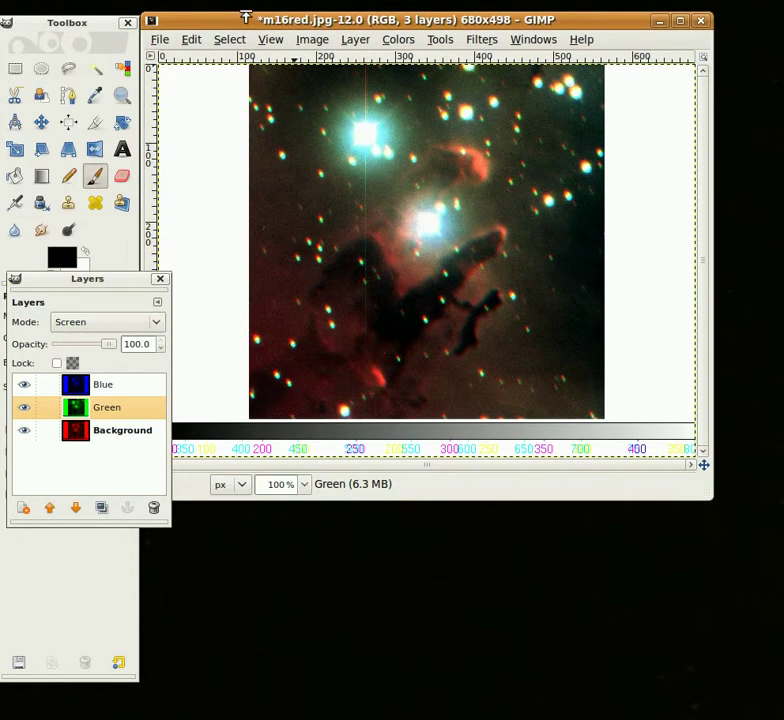
click(42, 122)
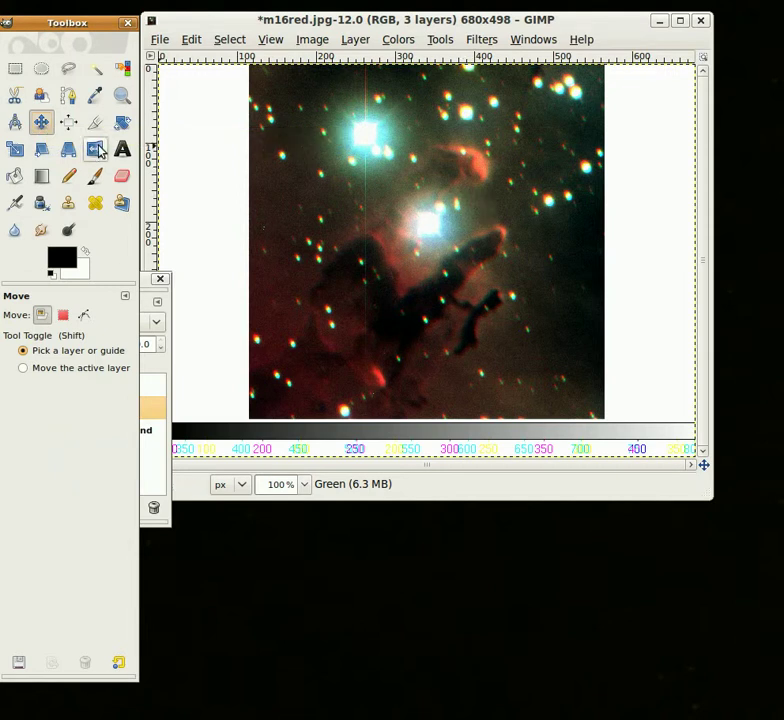
click(122, 96)
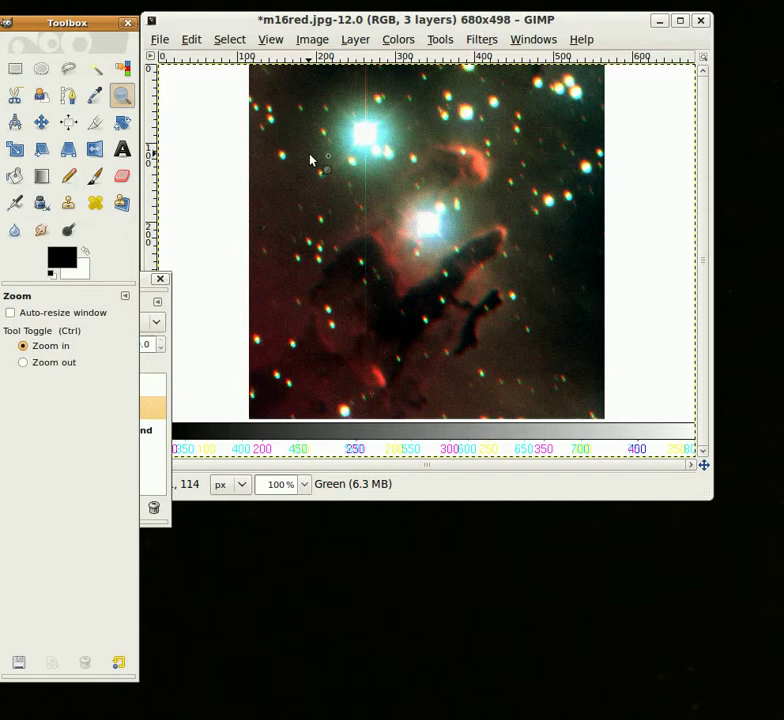
drag(310, 155, 392, 225)
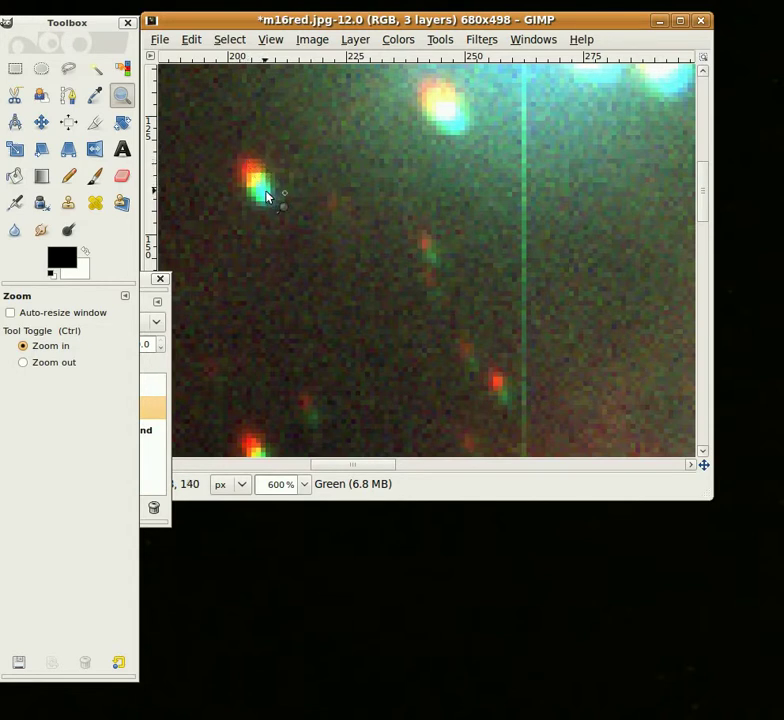
drag(187, 125, 295, 213)
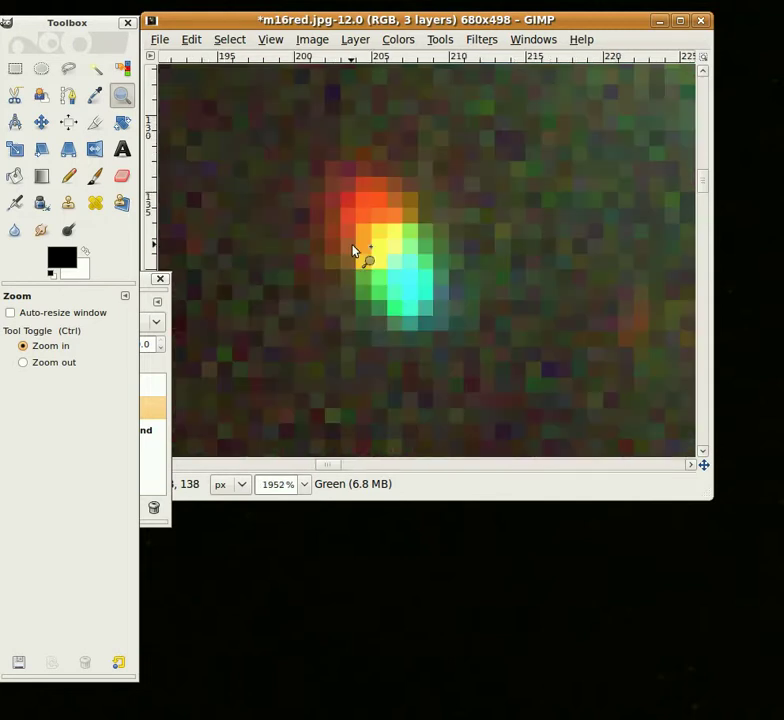
With Blue hidden, move the Green layer so its star sits on the red star
click(40, 122)
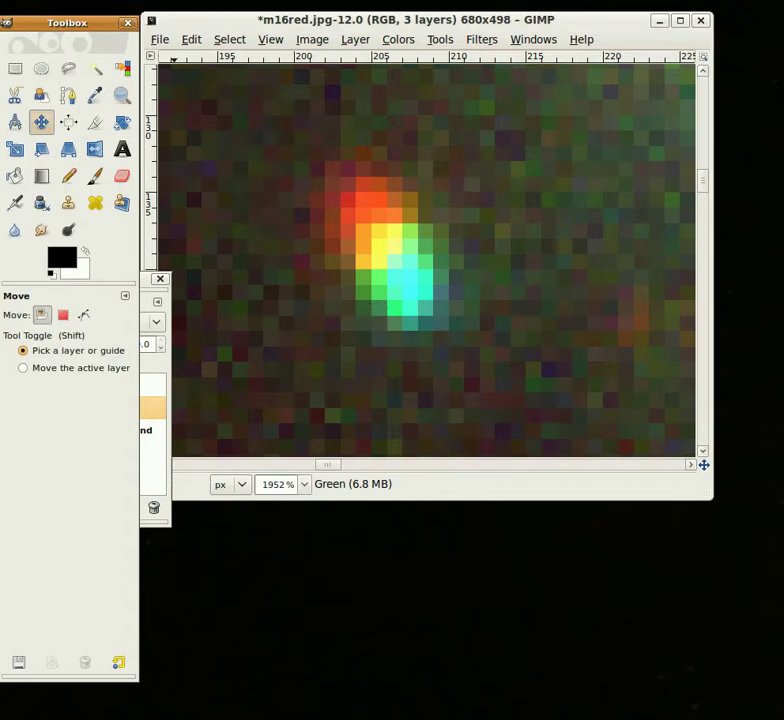
drag(146, 283, 537, 426)
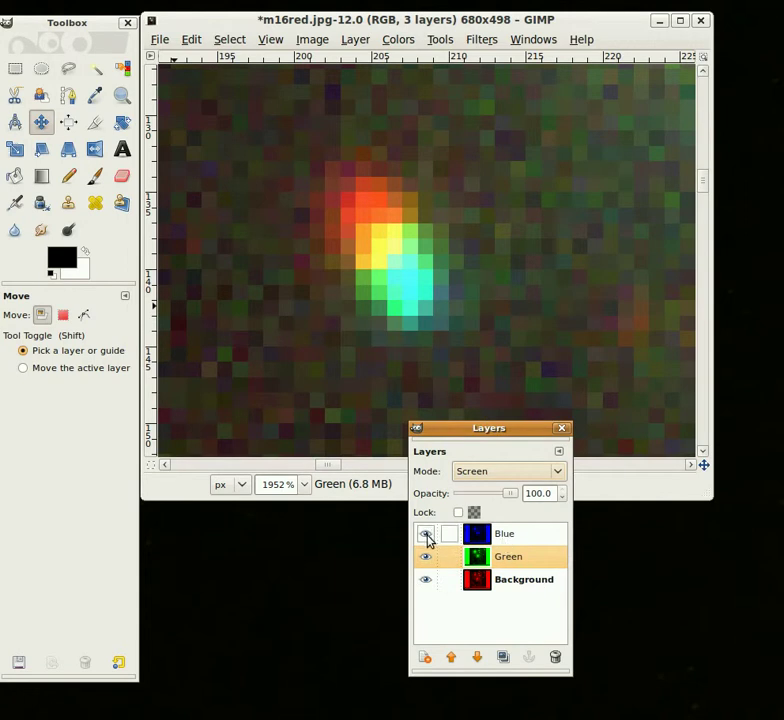
click(425, 534)
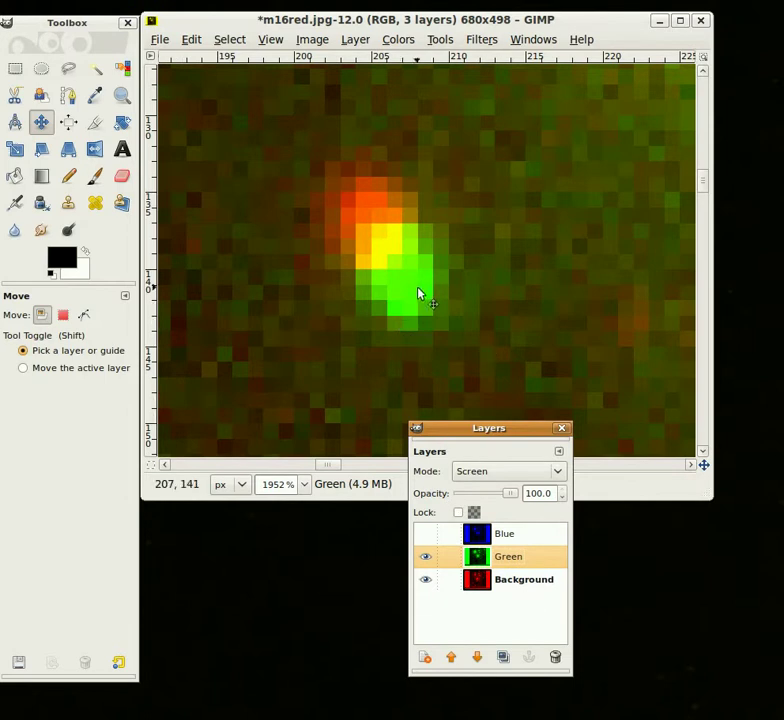
drag(418, 288, 399, 258)
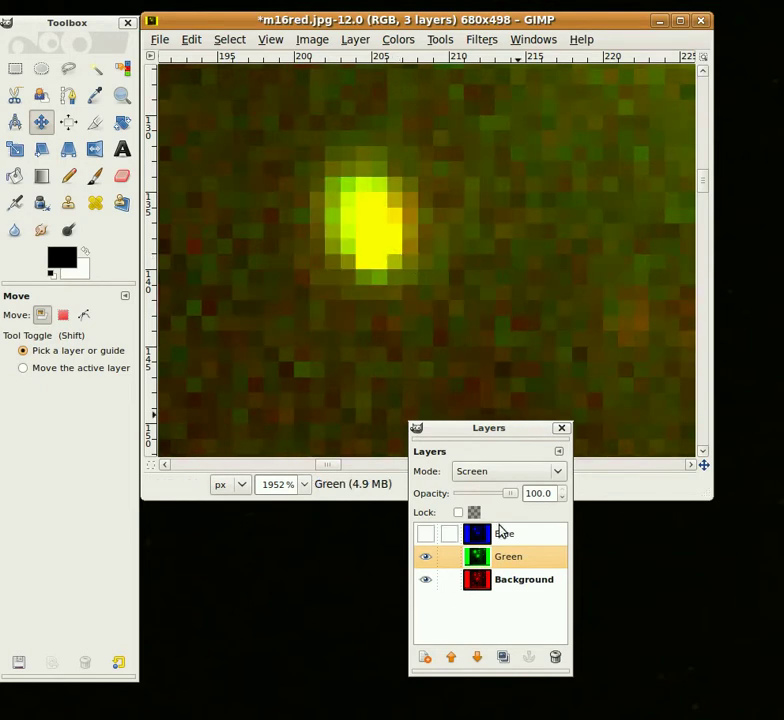
With Green hidden, shift the Blue layer by -2, -4 onto the red star, then show Green
click(426, 534)
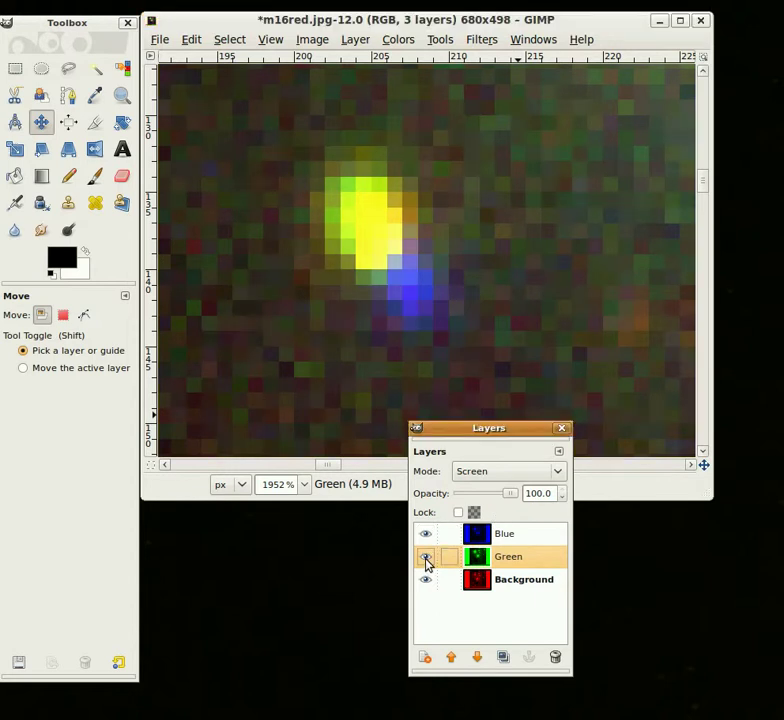
click(426, 556)
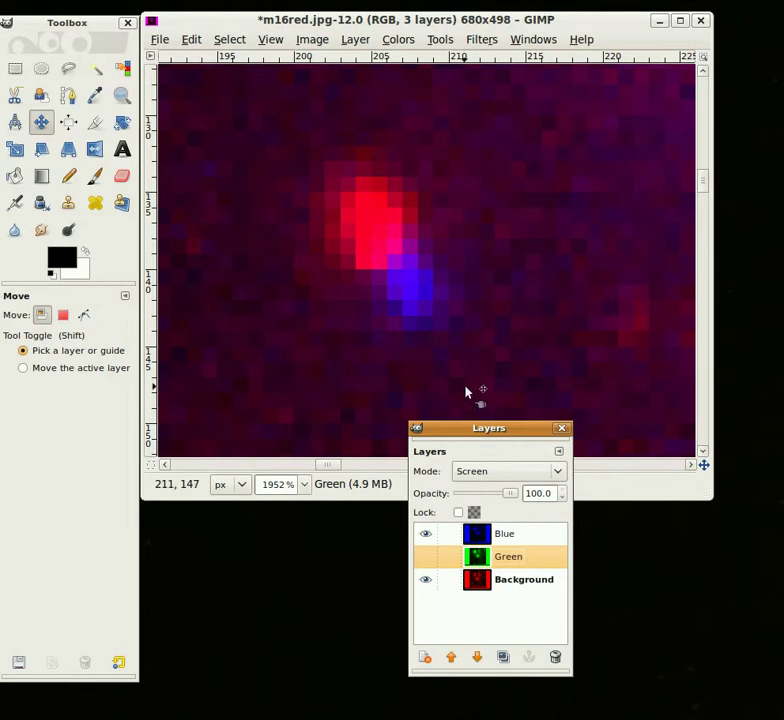
drag(417, 299, 373, 240)
key(Page_Down)
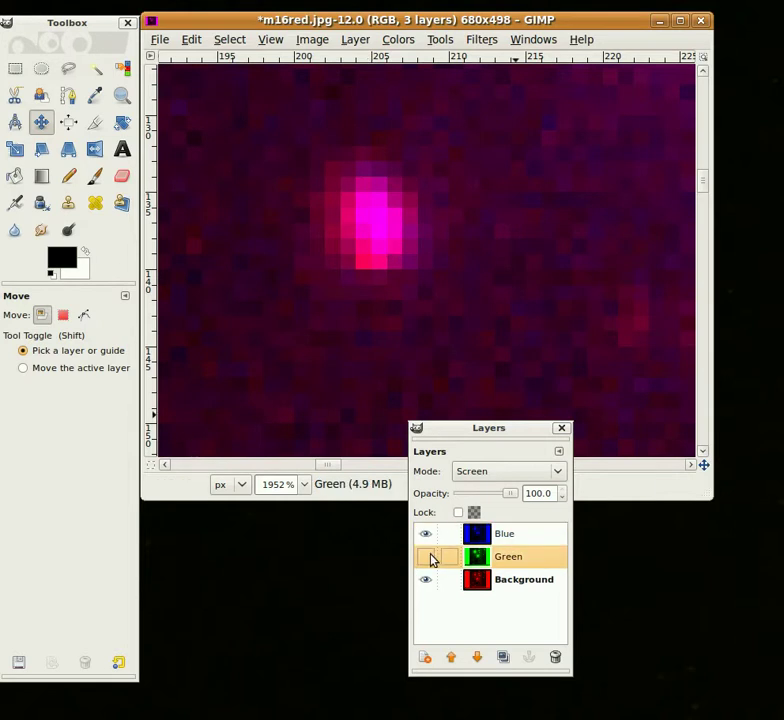
click(426, 557)
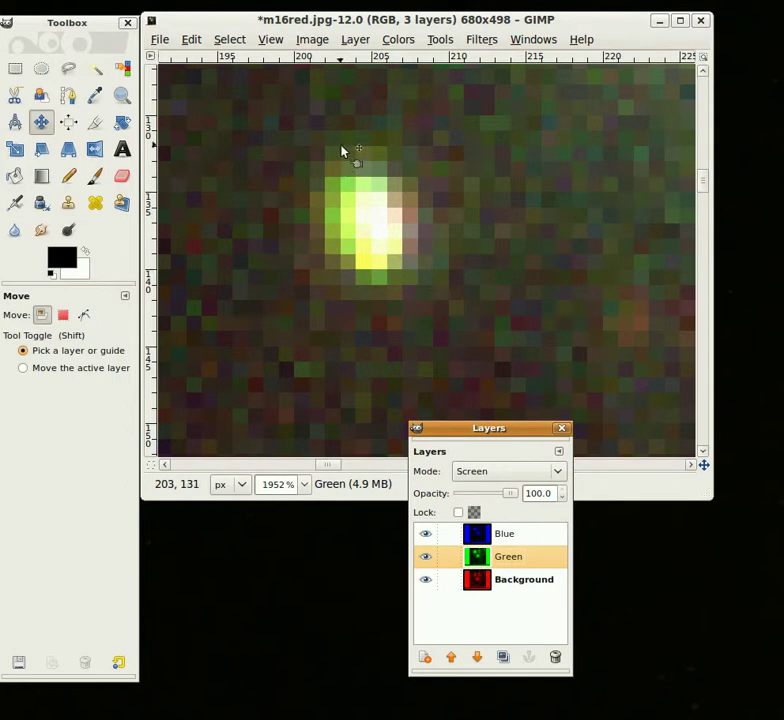
Fit the whole image in the window, enlarge the window and move the Layers dialog aside
click(270, 42)
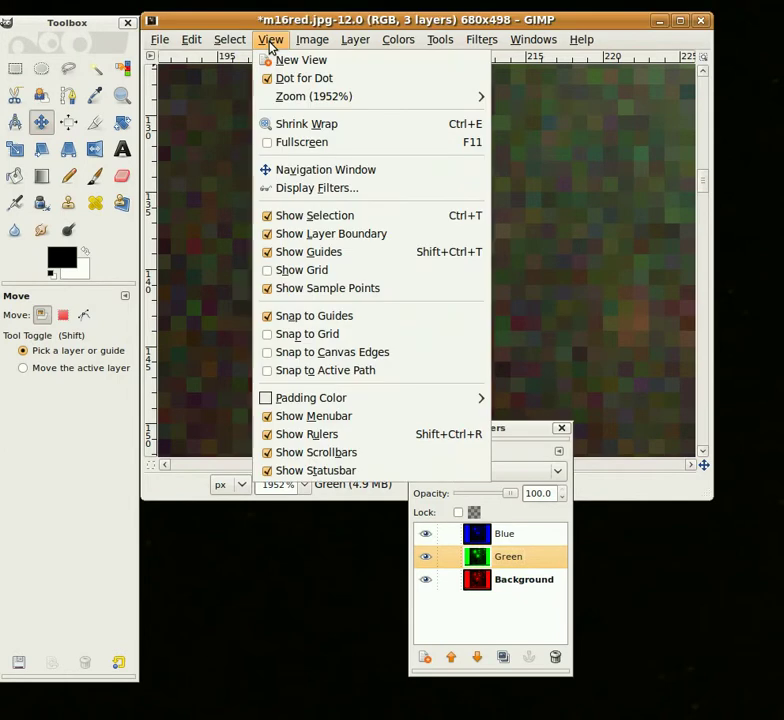
mouse_move(296, 97)
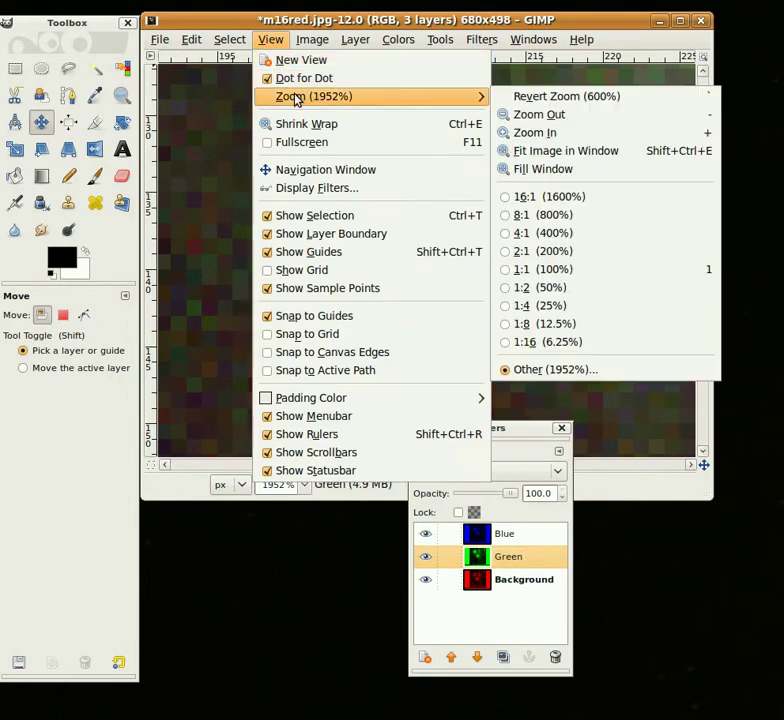
click(566, 151)
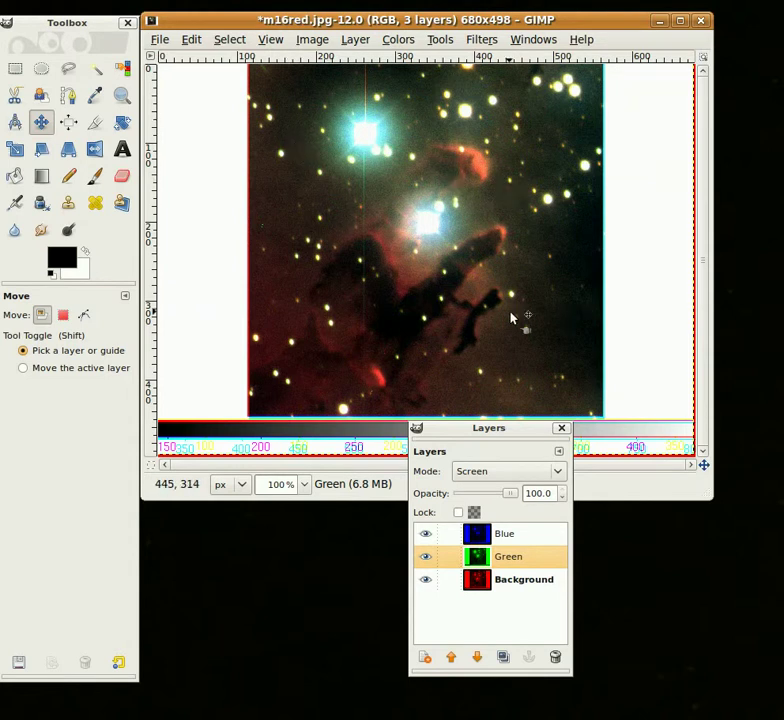
drag(703, 492, 763, 637)
drag(521, 427, 120, 428)
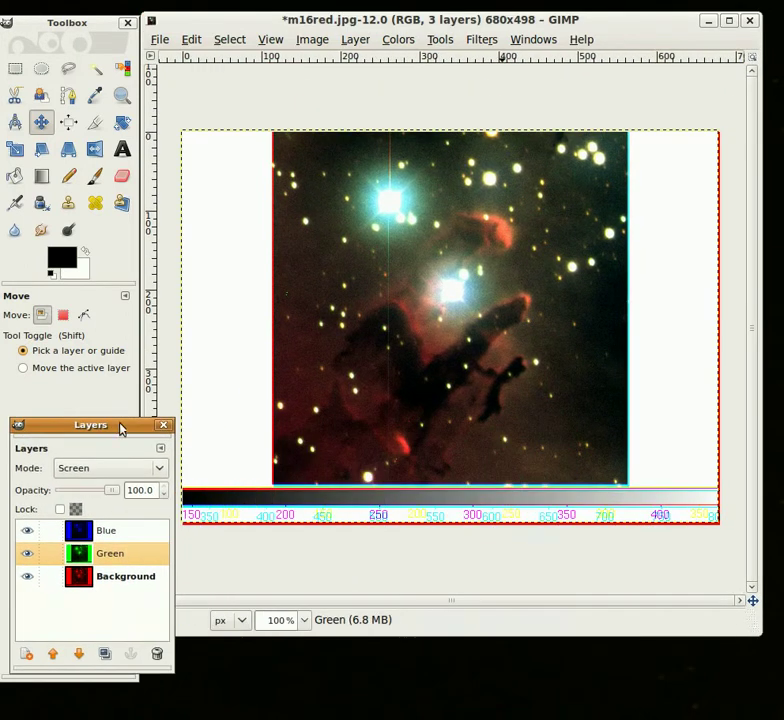
Crop the composite to the 447×445 nebula area, trimming the blank margins and colour bar
click(96, 124)
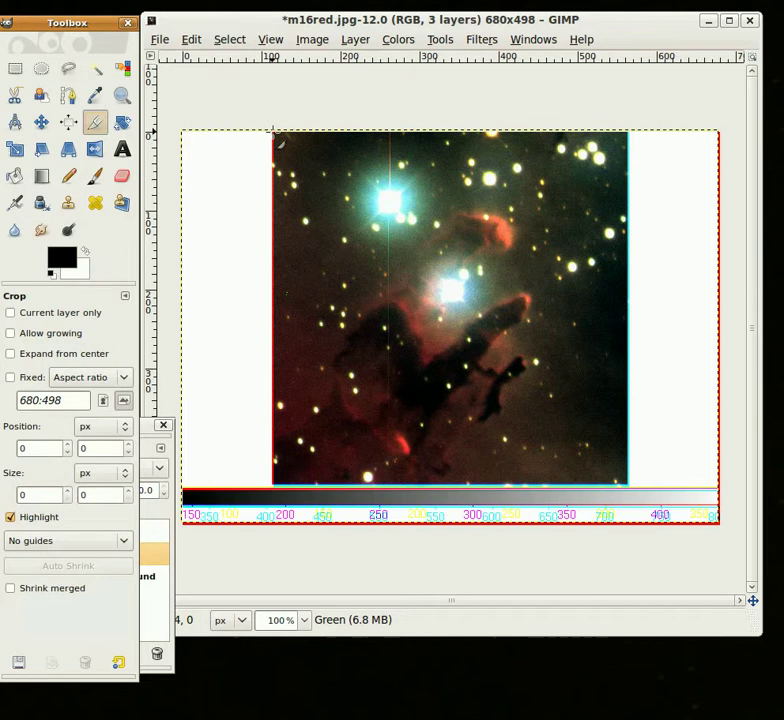
drag(275, 132, 630, 490)
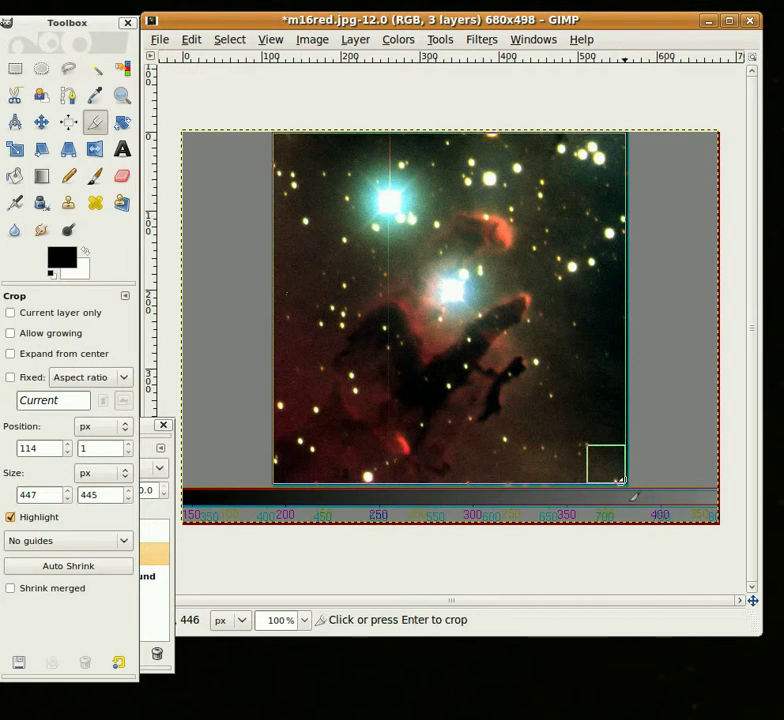
click(621, 479)
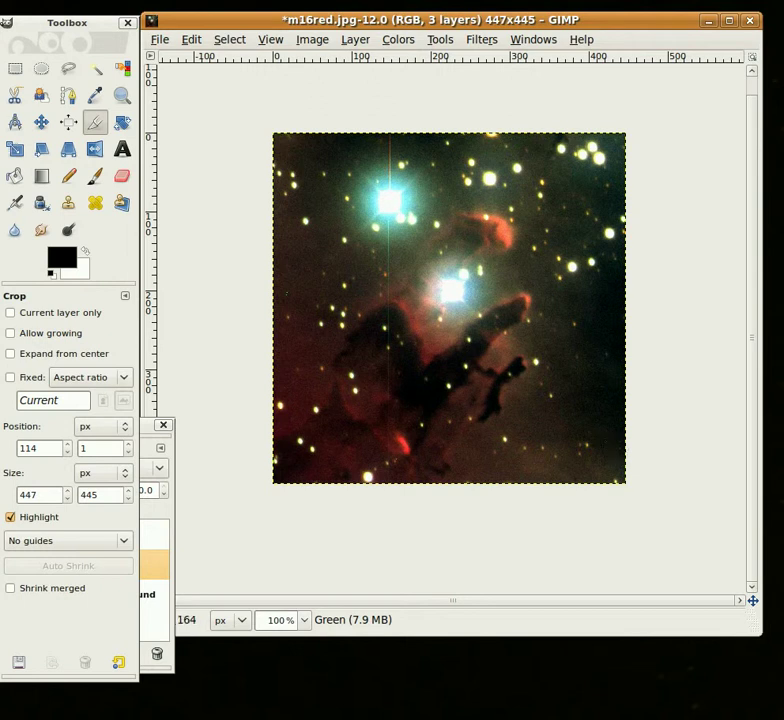
Move the Layers panel up beside the image and flatten the three layers into one
click(145, 425)
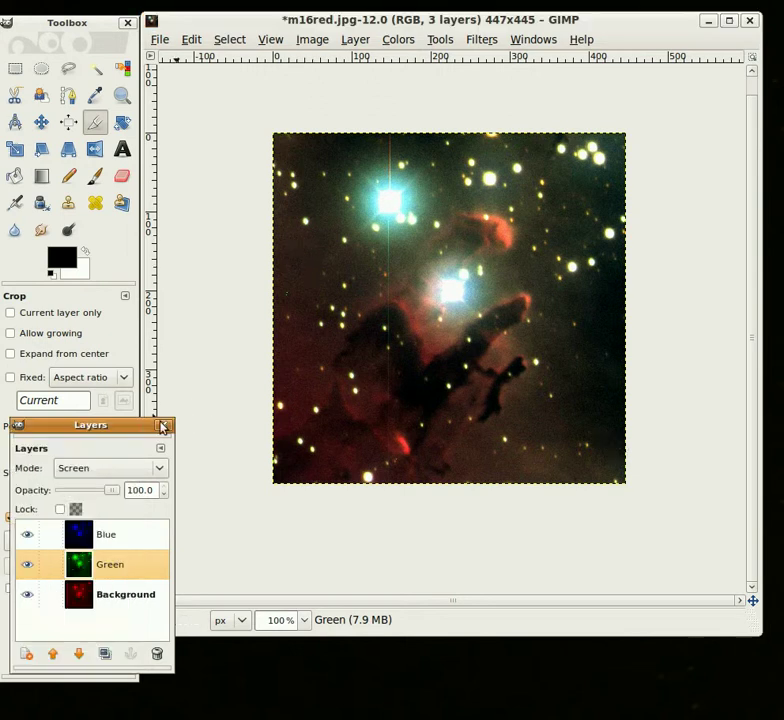
drag(116, 426, 161, 238)
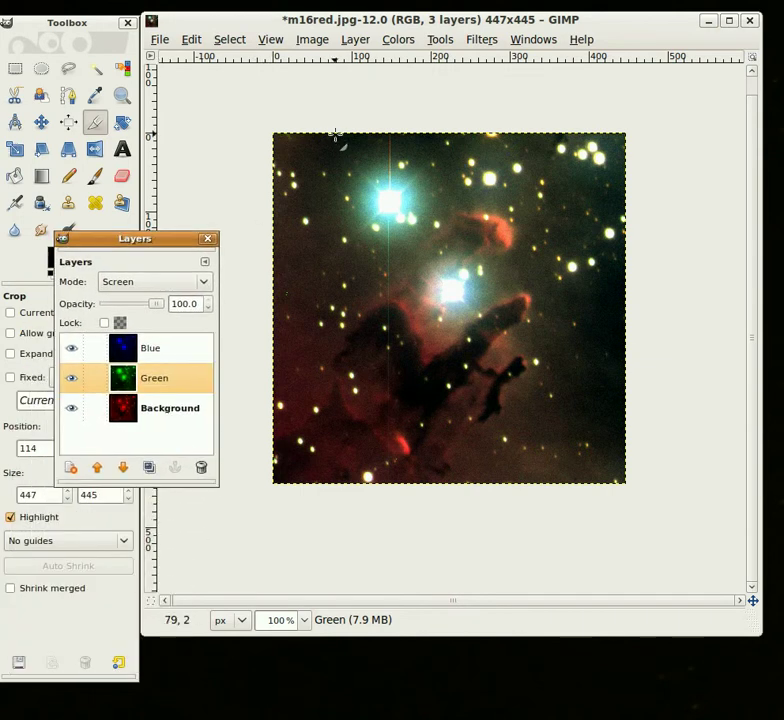
click(312, 40)
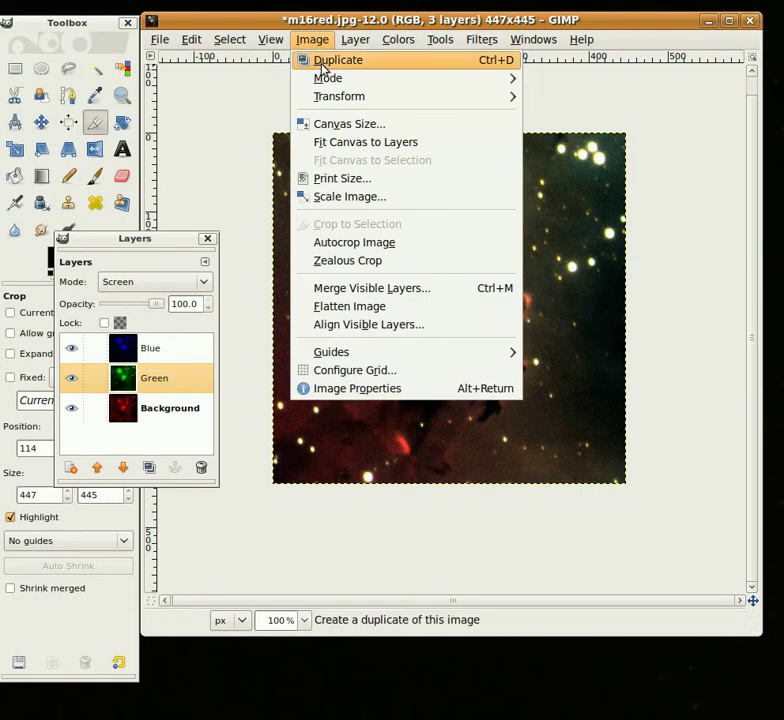
click(377, 304)
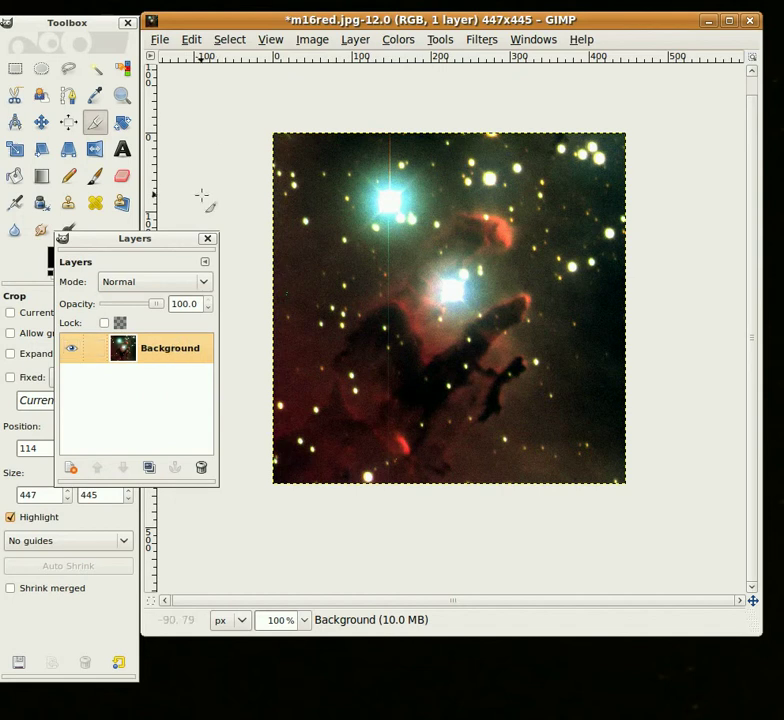
Save the flattened image as m16color.jpg in the m16 folder, adjusting the JPEG quality
click(159, 40)
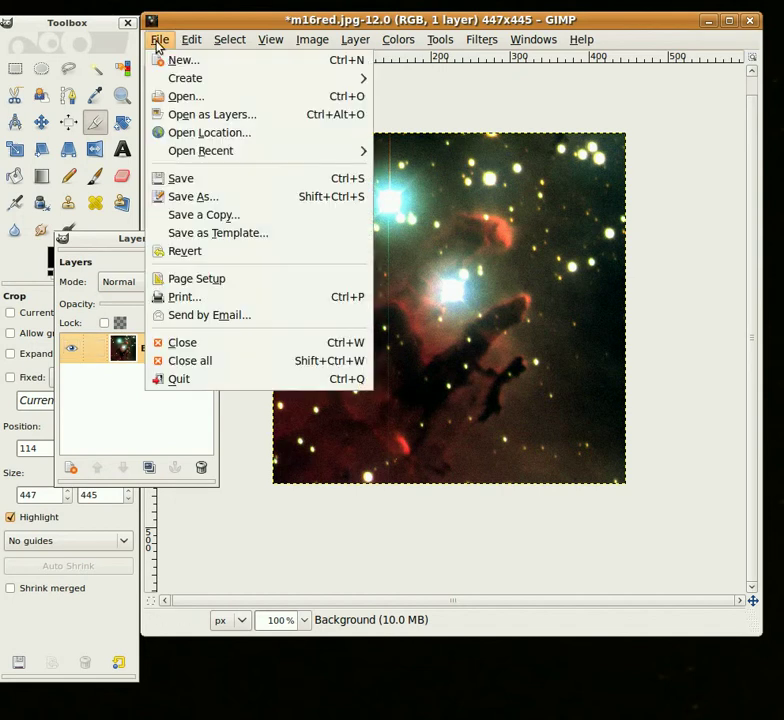
click(203, 197)
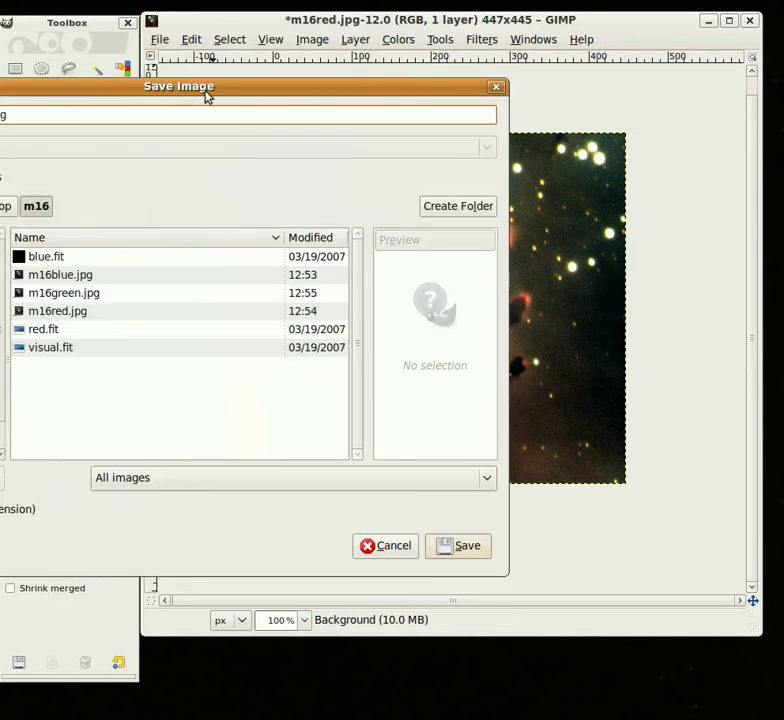
drag(206, 88, 372, 84)
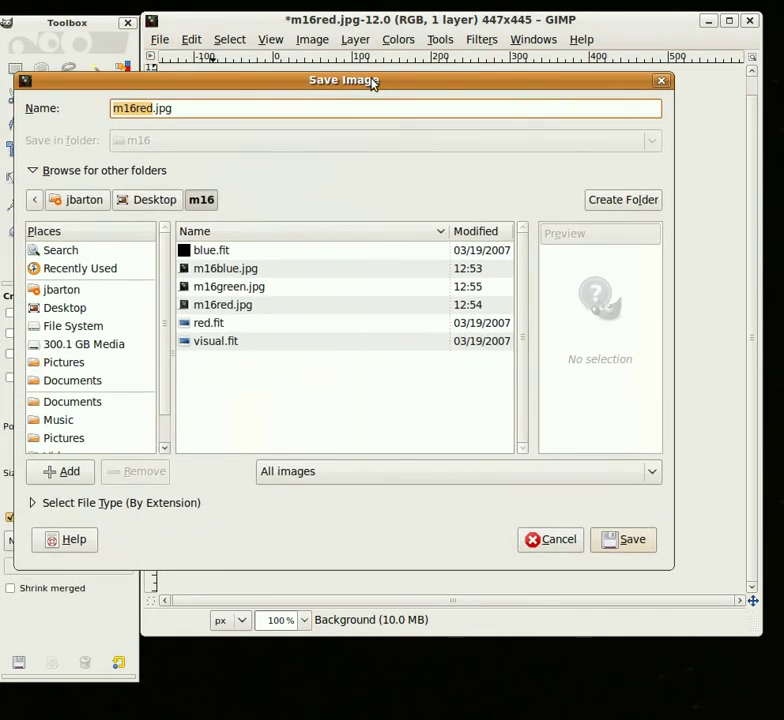
click(151, 108)
key(BackSpace)
key(BackSpace)
key(BackSpace)
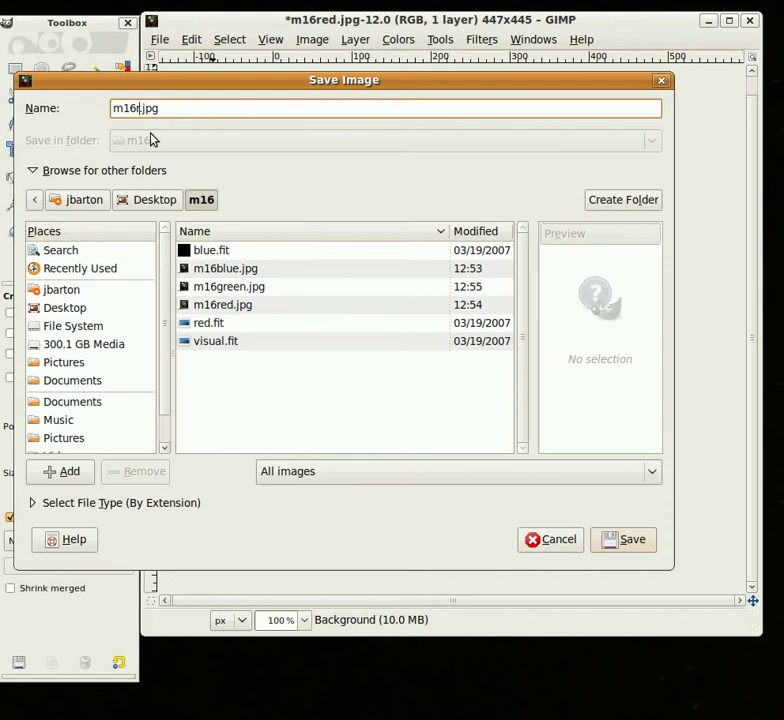
text(color)
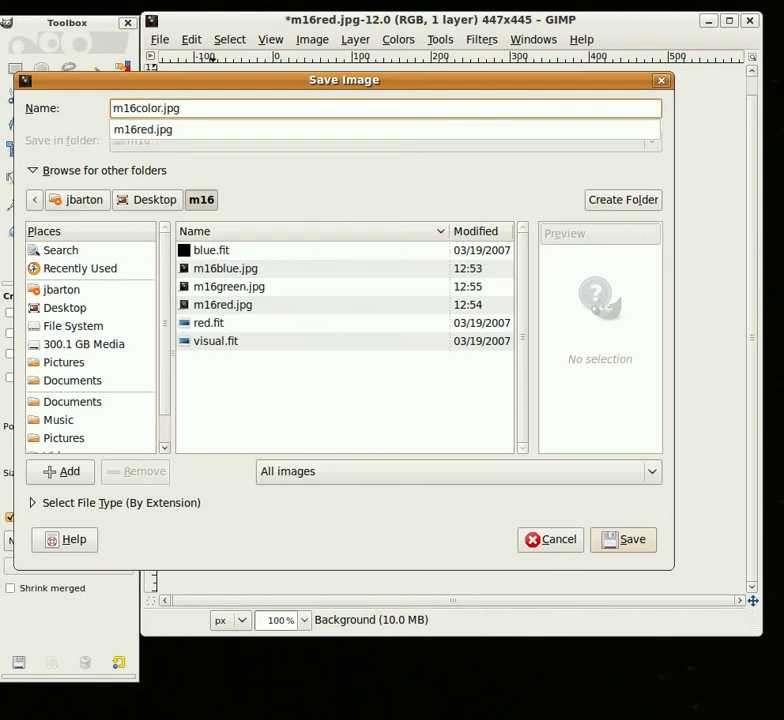
click(638, 543)
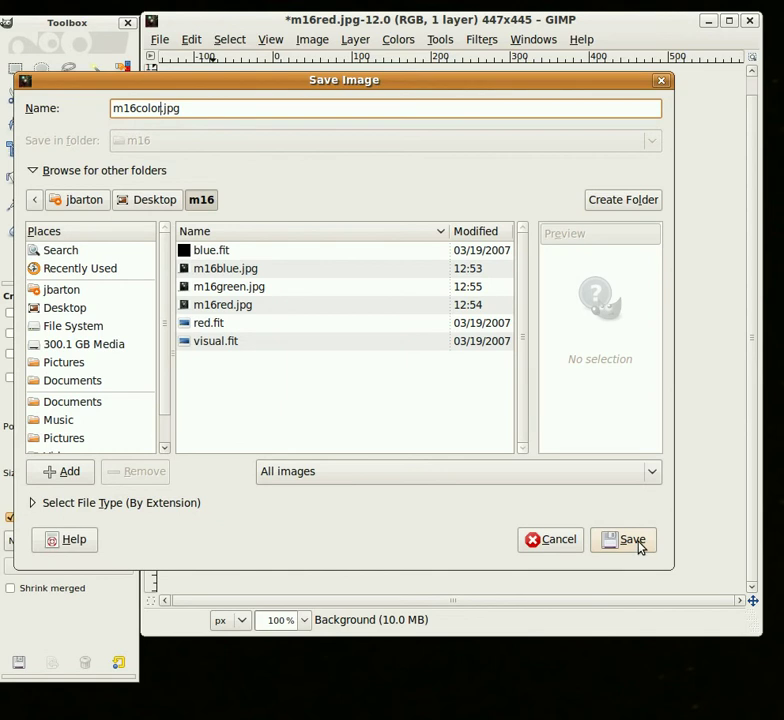
click(639, 544)
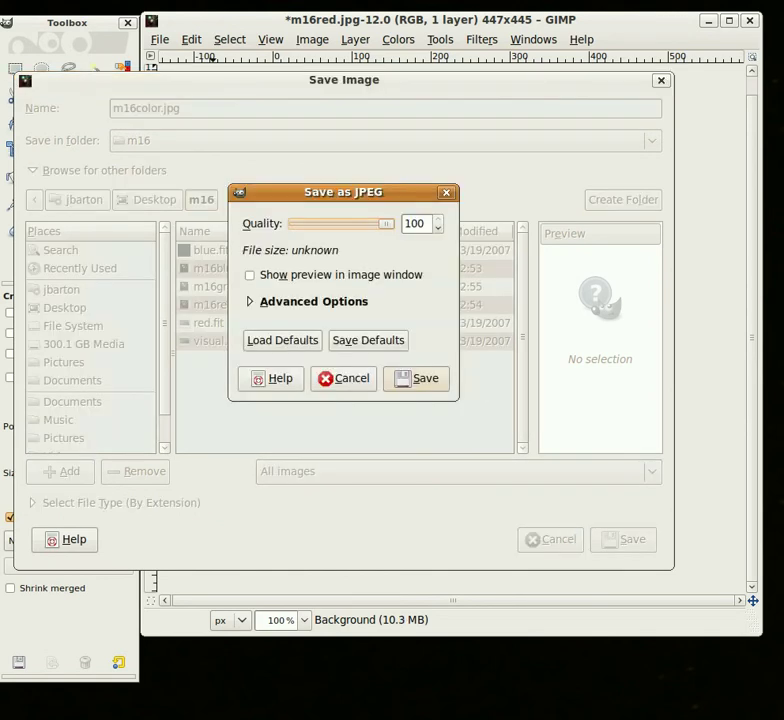
mouse_move(388, 228)
mouse_down()
mouse_move(332, 229)
mouse_move(394, 231)
mouse_up()
click(414, 384)
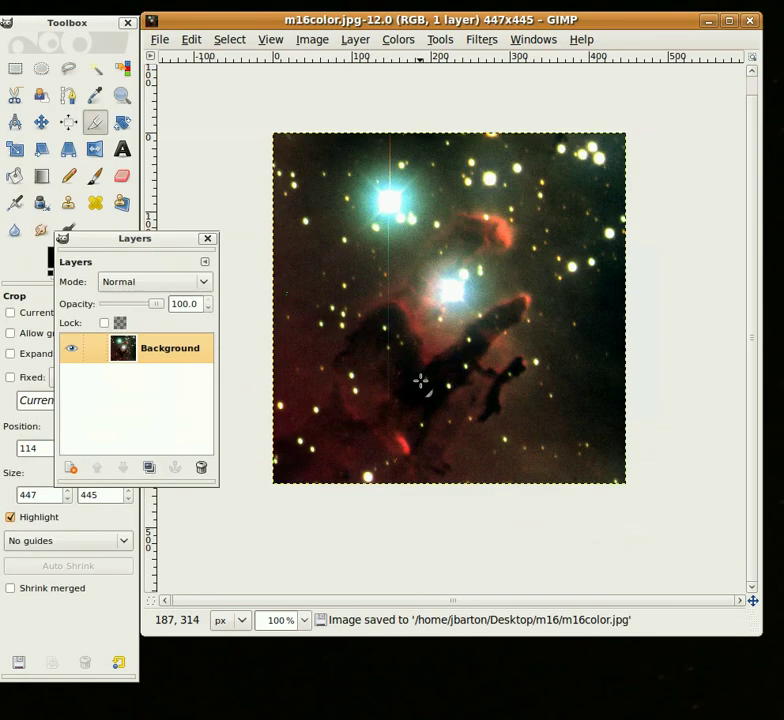